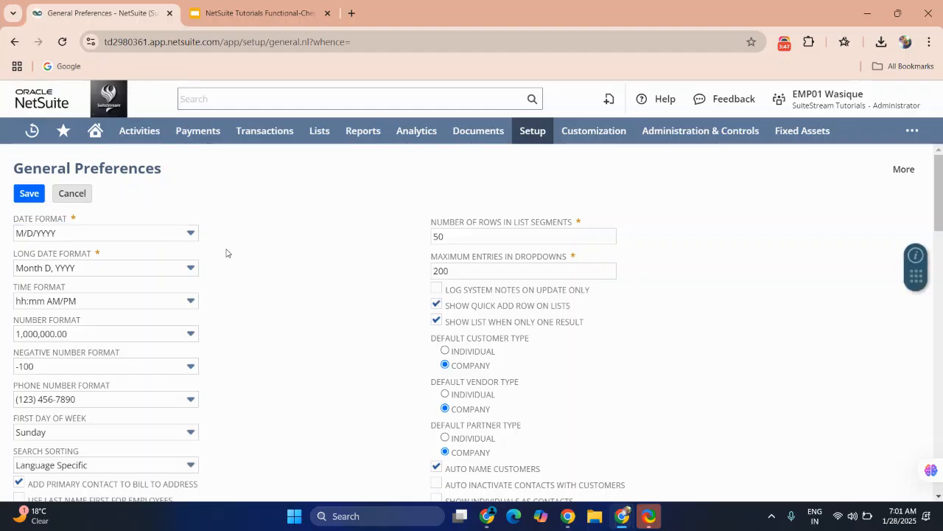
Set the date format in the general preferences to MM/DD/YYYY.
left_click(97, 234)
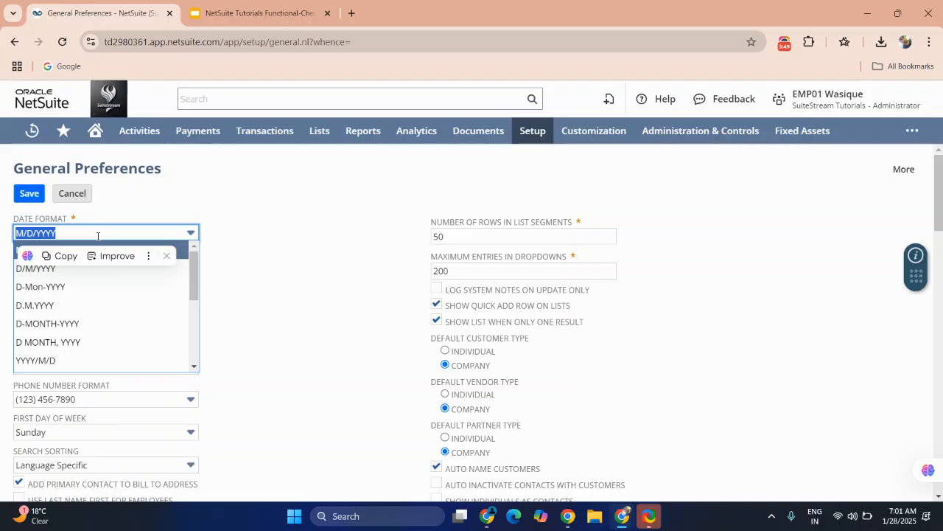
scroll(96, 344, "down", 3)
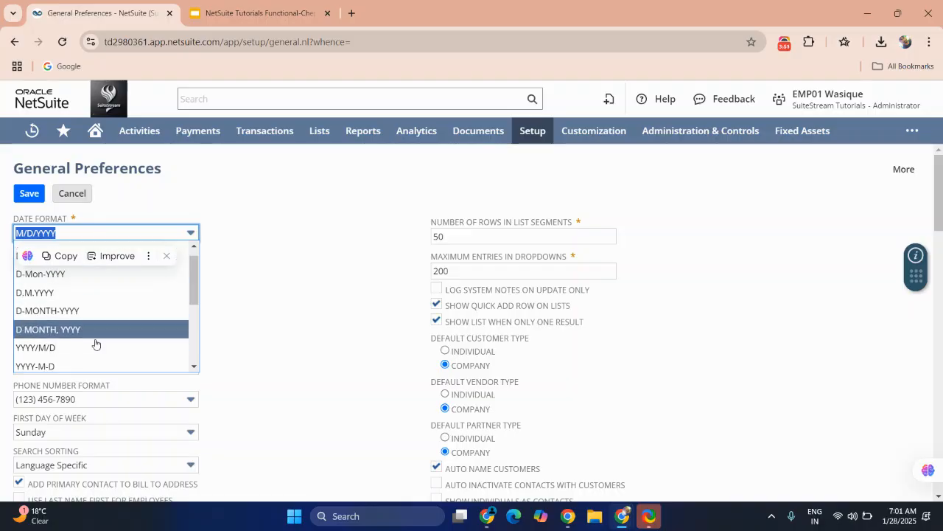
scroll(96, 344, "down", 3)
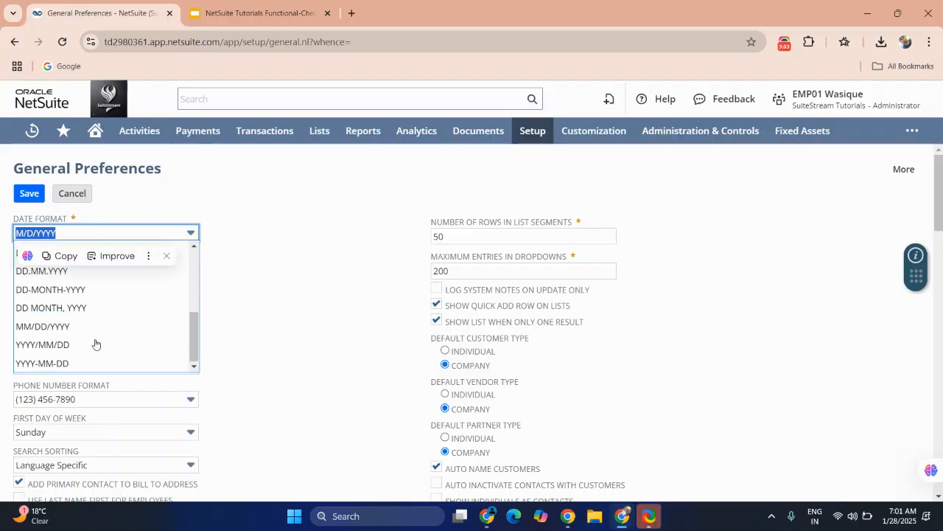
left_click(72, 331)
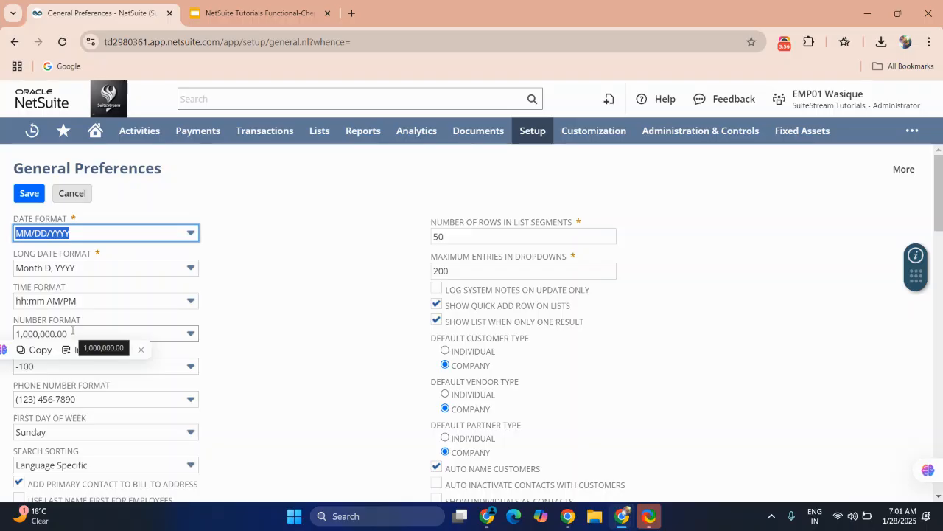
Examine the available options for the long date, time and number formats, leaving each selection as it is.
left_click(132, 273)
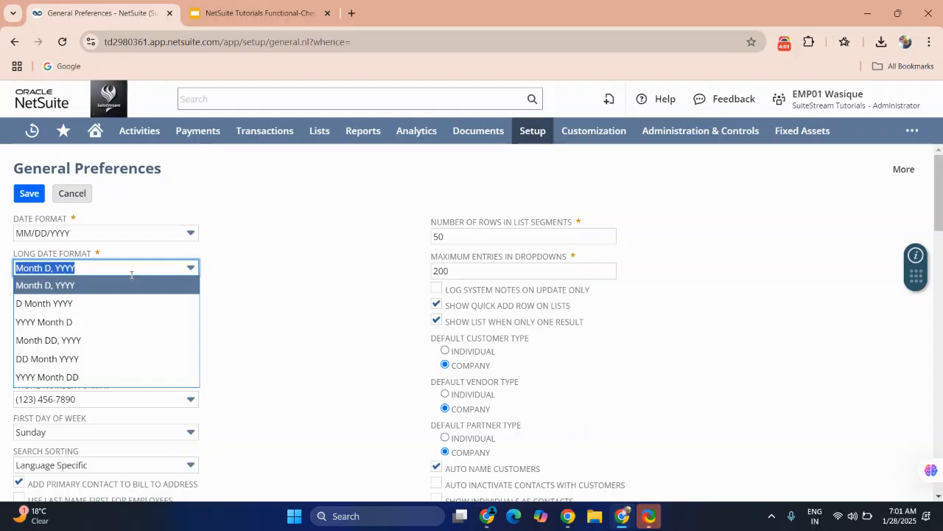
left_click(258, 281)
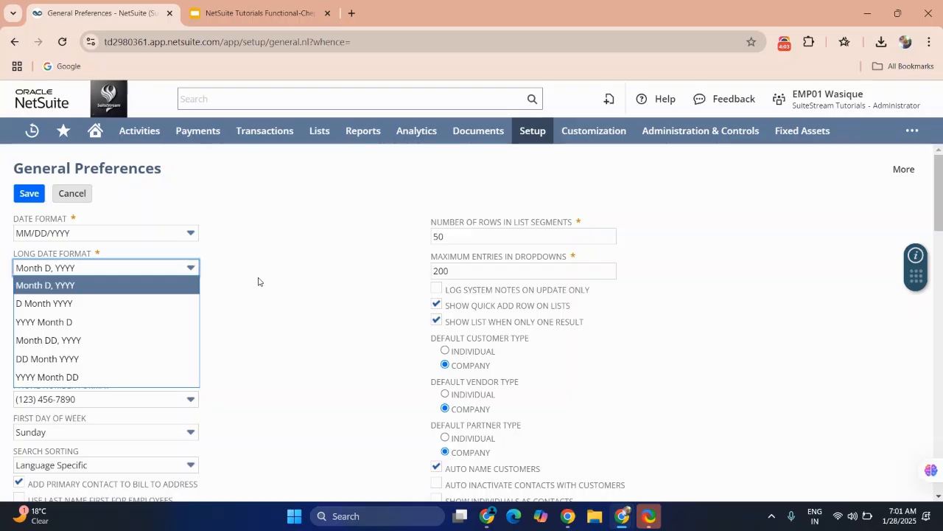
scroll(258, 281, "down", 1)
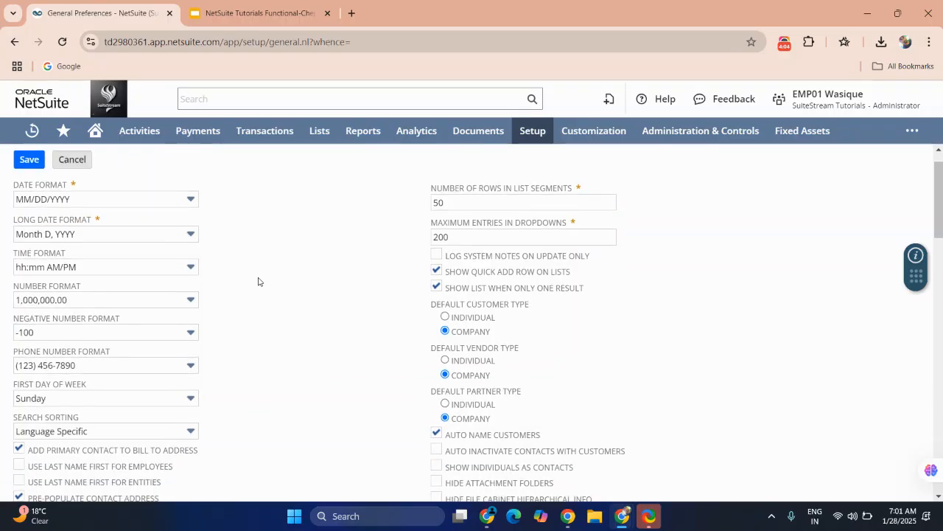
left_click(128, 270)
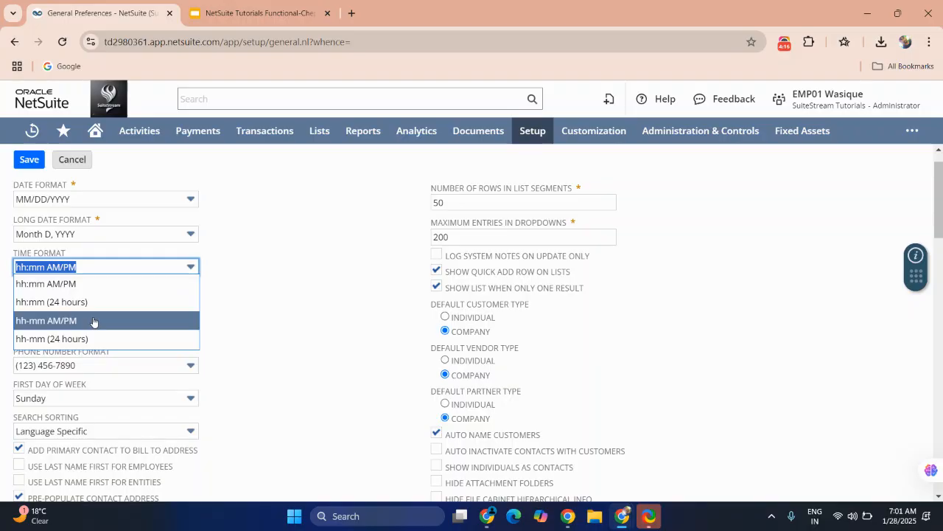
left_click(274, 306)
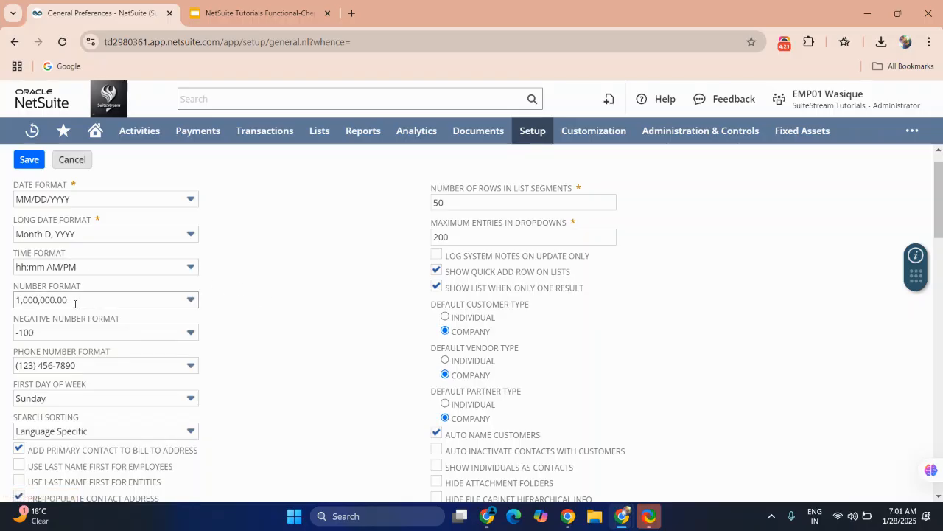
left_click(29, 303)
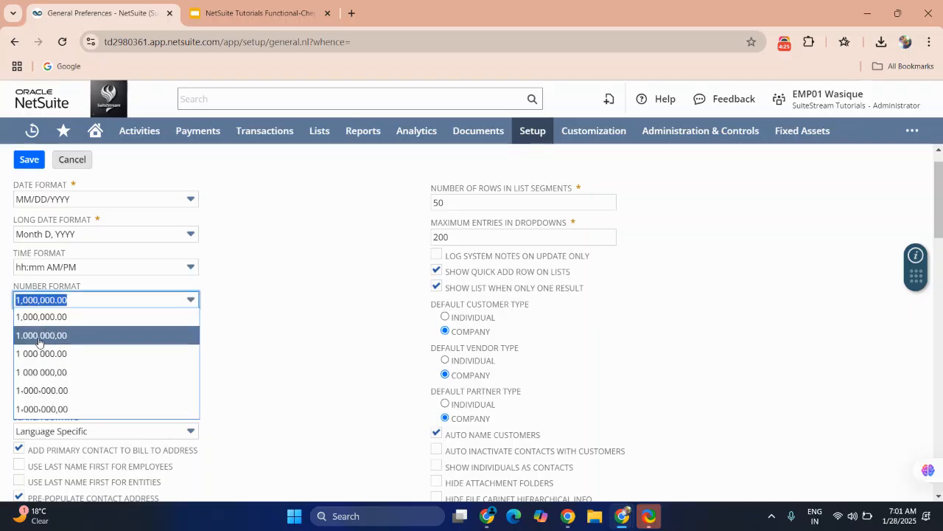
left_click(296, 311)
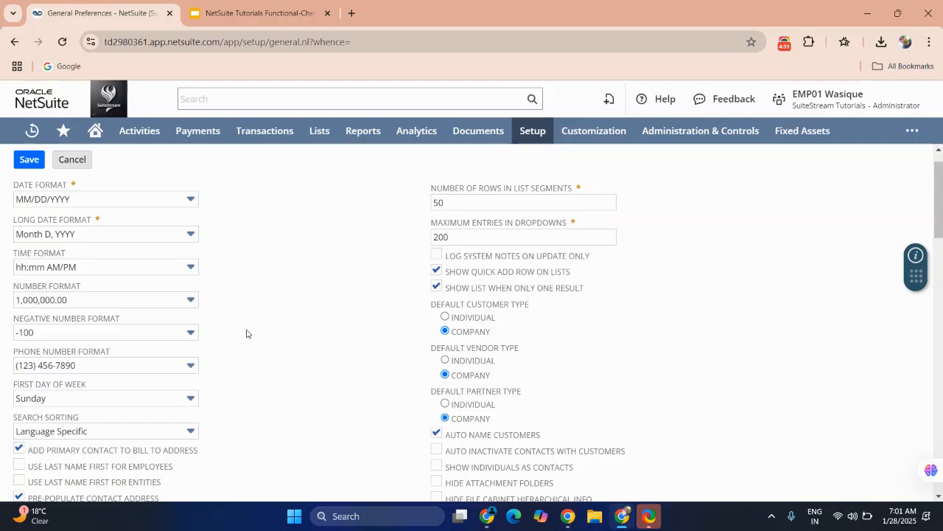
Examine the available options for the negative number and phone number formats without changing them.
left_click(173, 333)
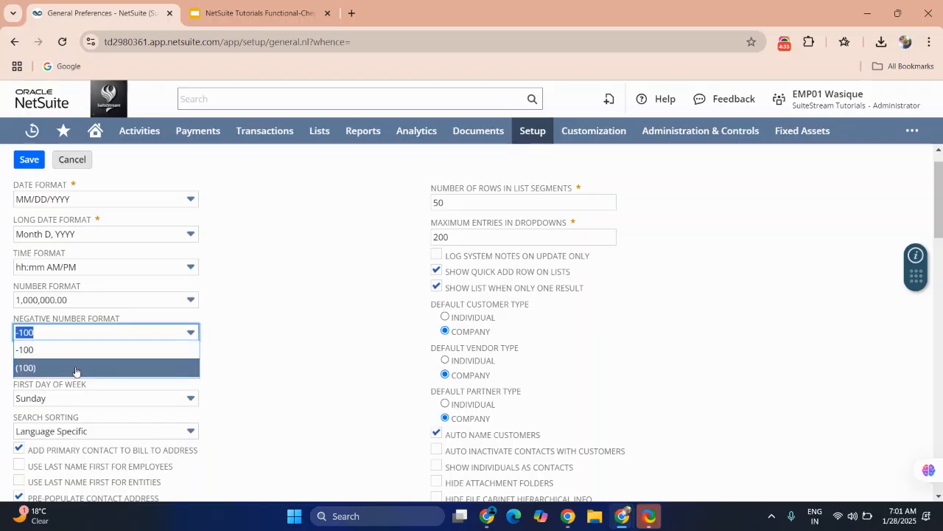
left_click(282, 331)
scroll(282, 332, "down", 1)
scroll(283, 331, "down", 1)
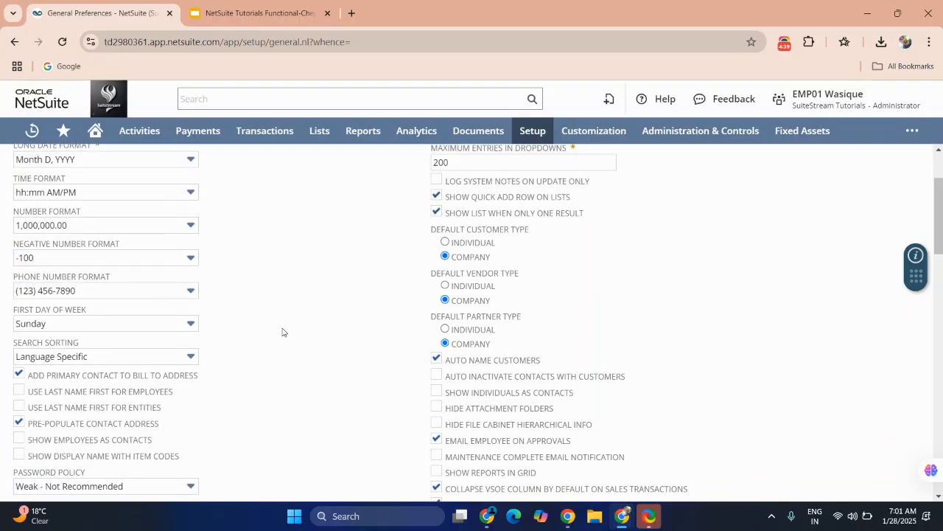
left_click(143, 290)
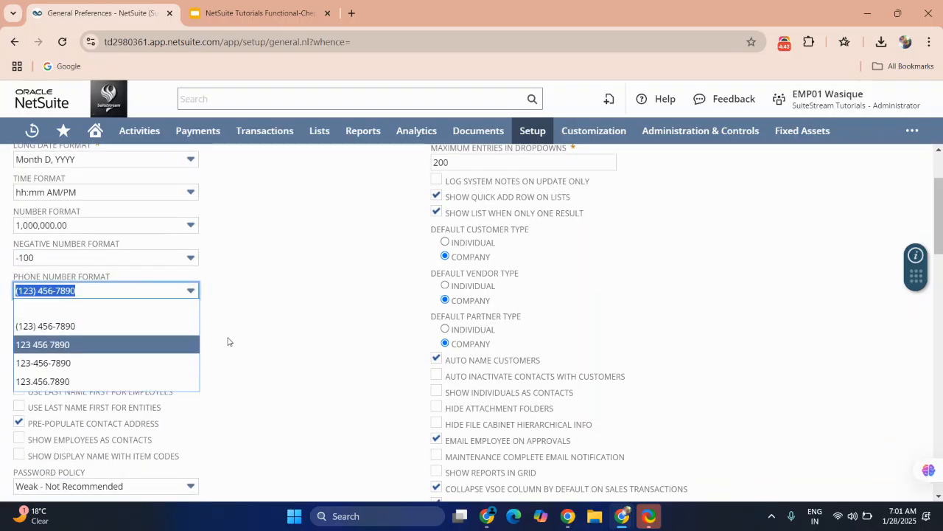
left_click(285, 297)
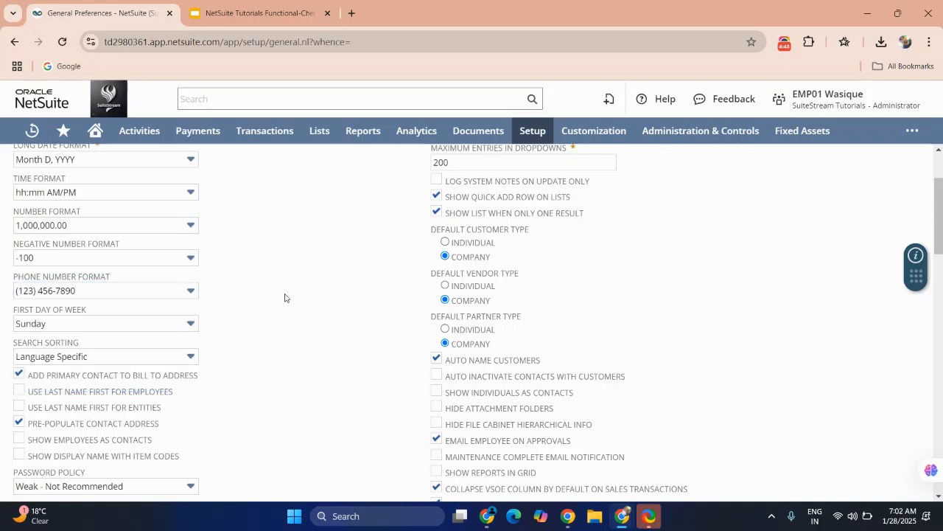
Set the first day of the week to Monday and the search sorting to English (U.S.).
left_click(112, 328)
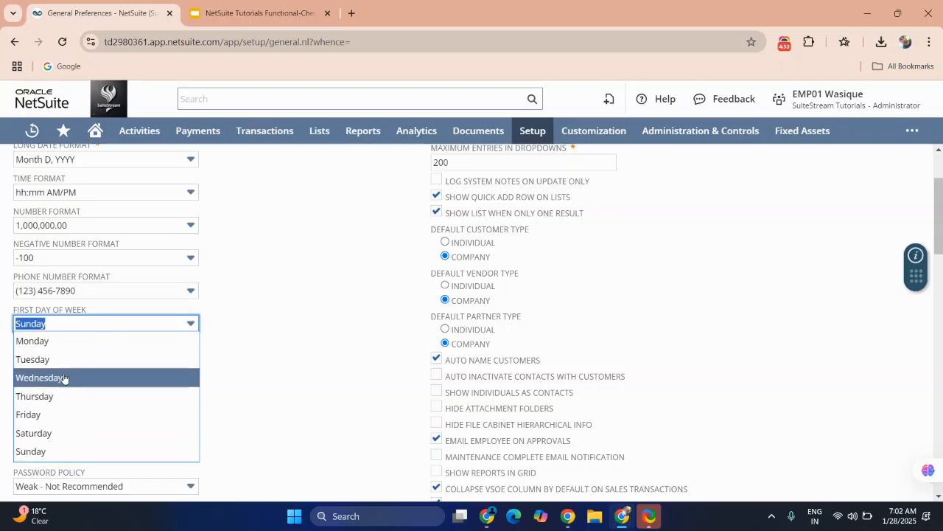
left_click(53, 348)
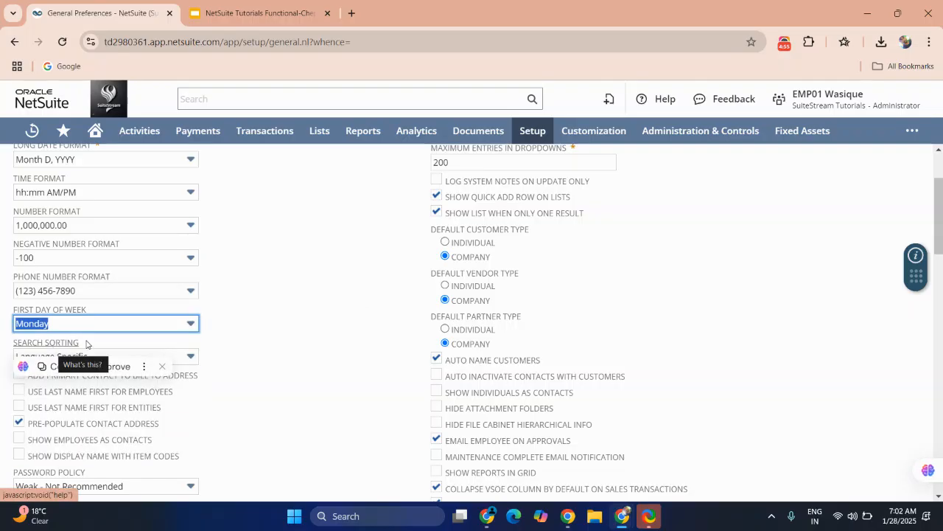
left_click(235, 322)
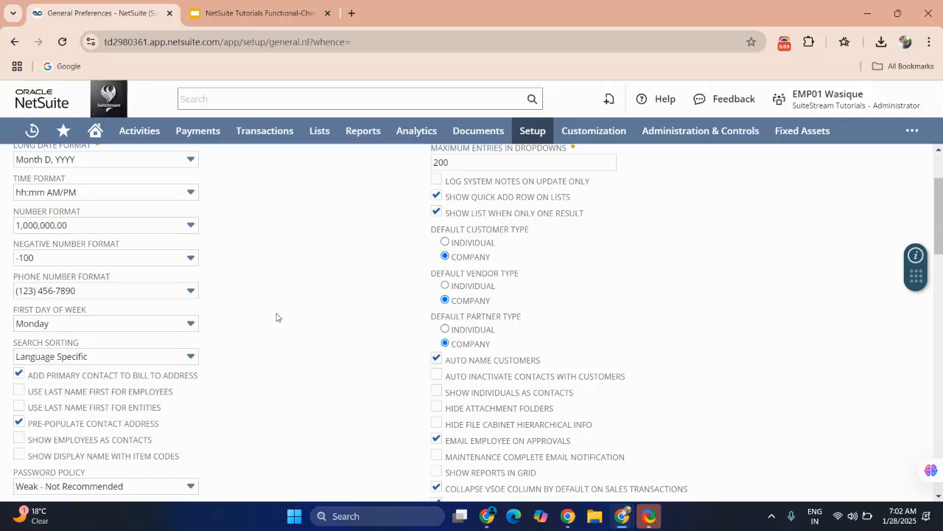
left_click(100, 357)
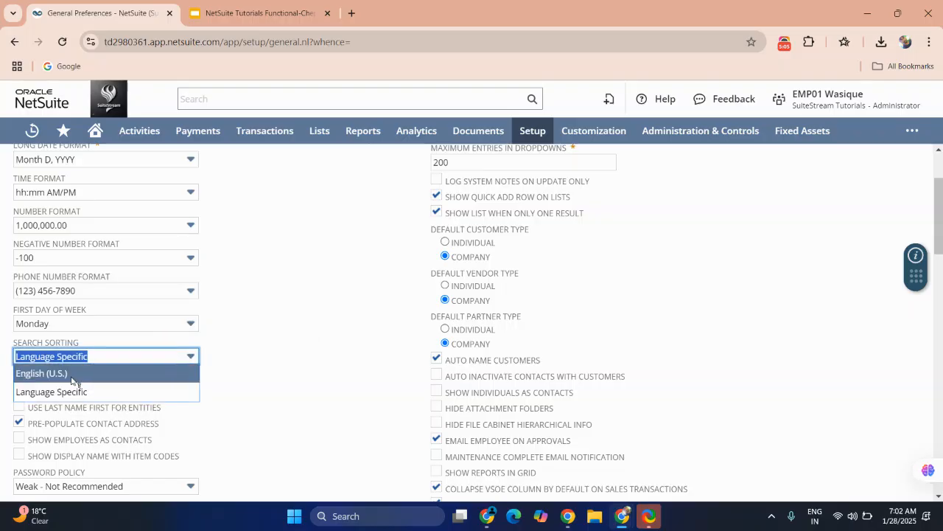
left_click(72, 377)
left_click(272, 335)
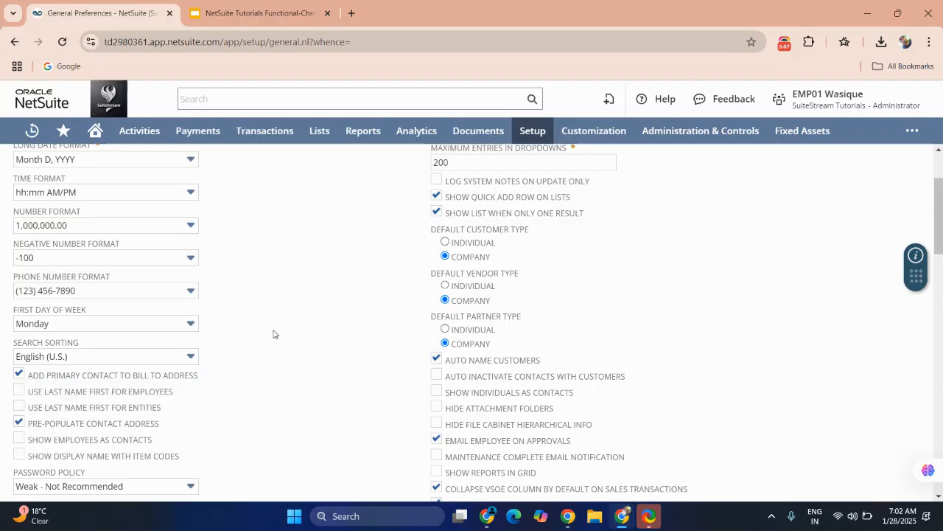
Read the field help for Search Sorting and for Add Primary Contact to Bill To Address.
left_click(53, 343)
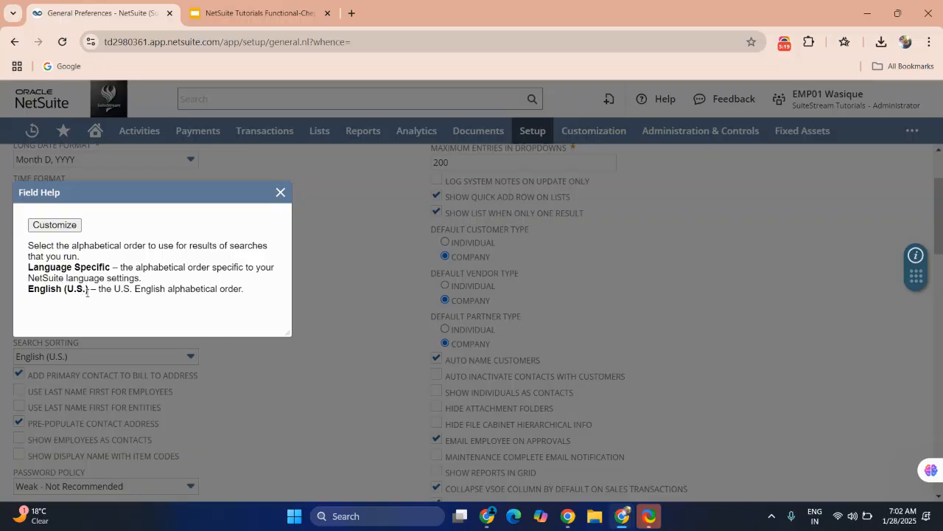
left_click(280, 193)
scroll(234, 374, "down", 1)
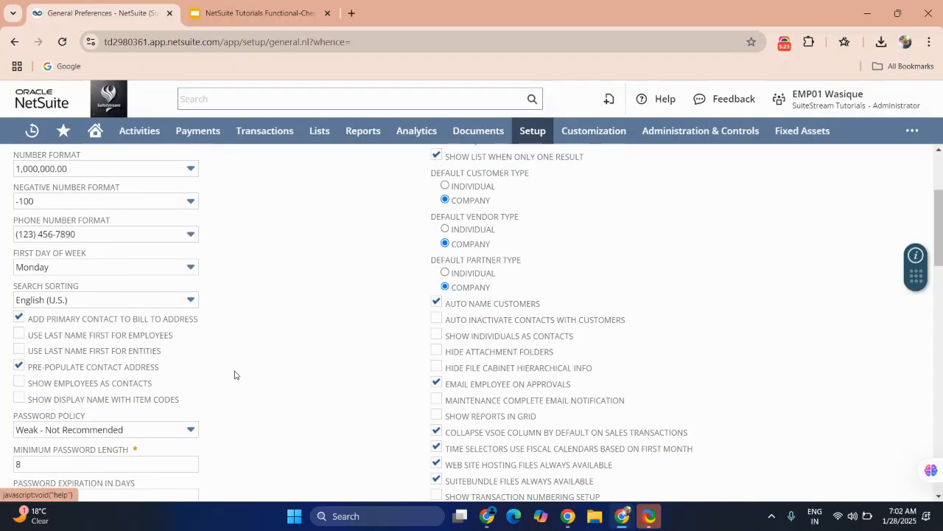
left_click(80, 320)
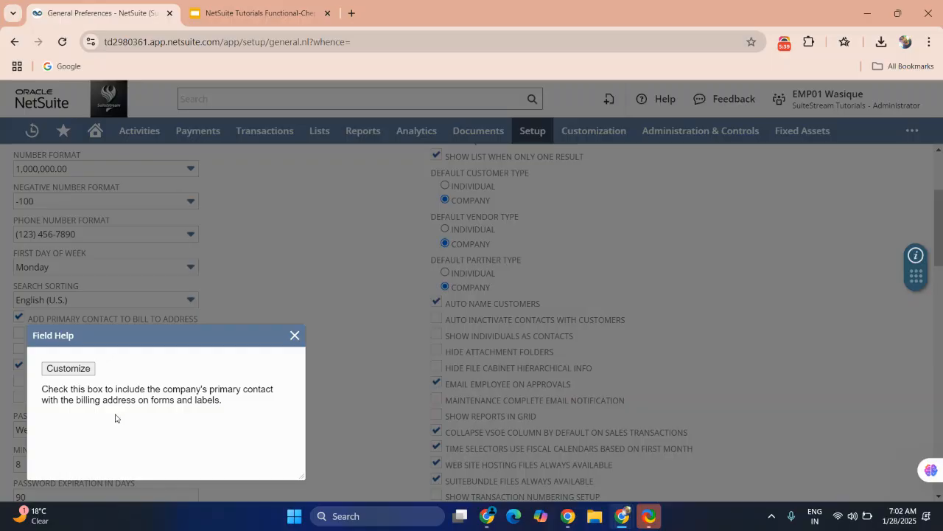
left_click(295, 335)
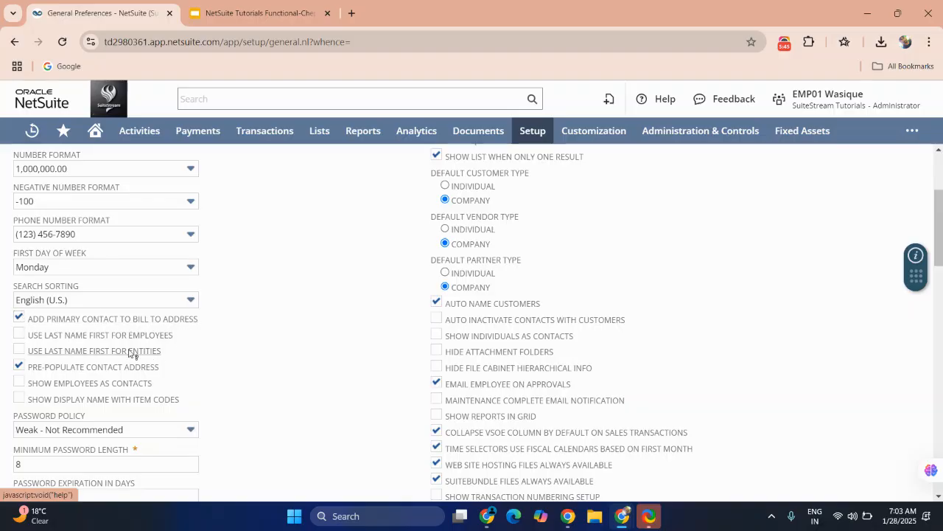
Review the password policy options, minimum password length, password expiration and idle session timeout preferences.
scroll(225, 342, "down", 2)
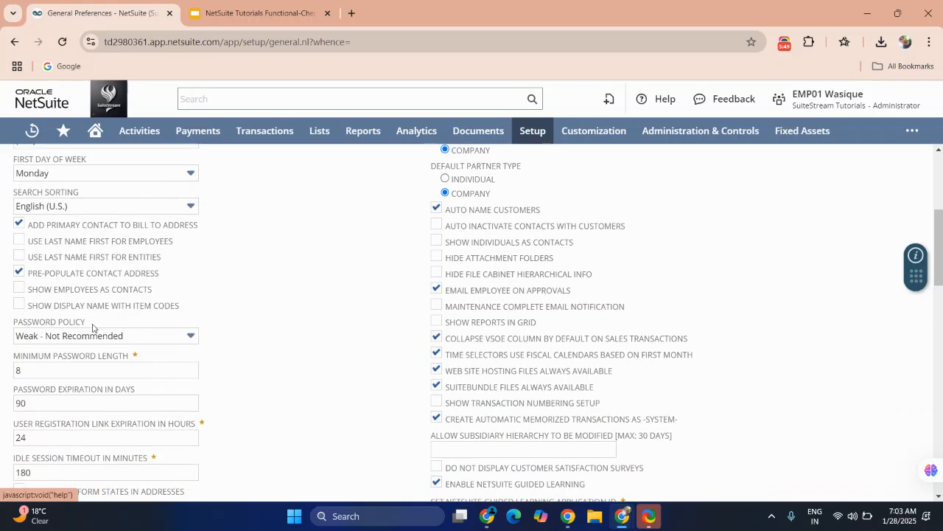
left_click(147, 338)
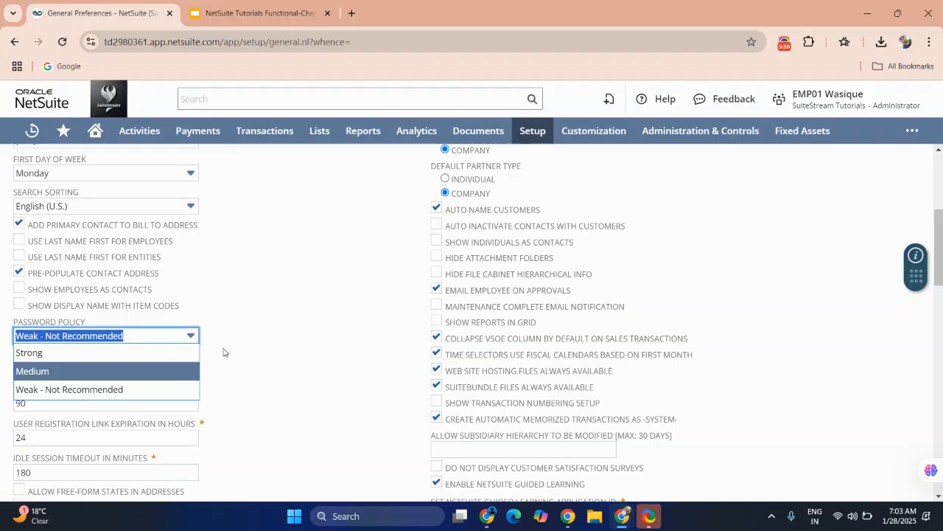
left_click(247, 382)
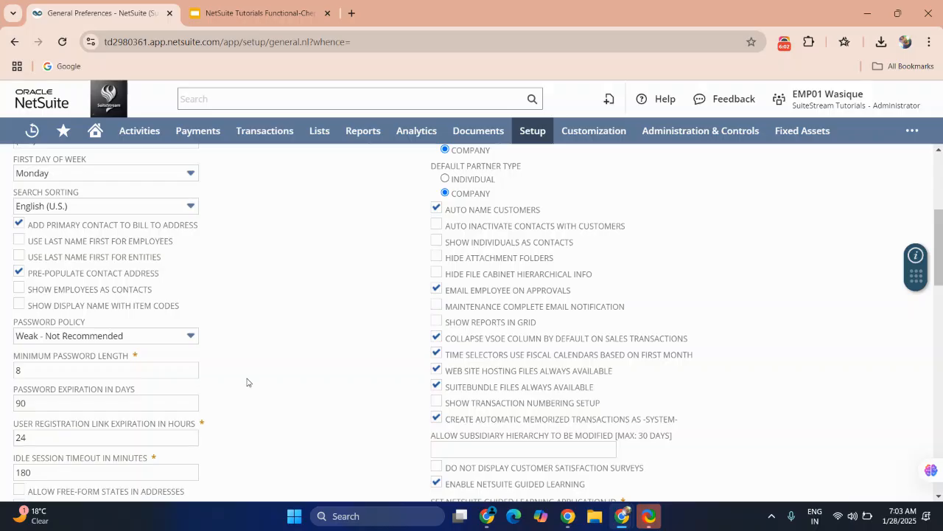
left_click(146, 370)
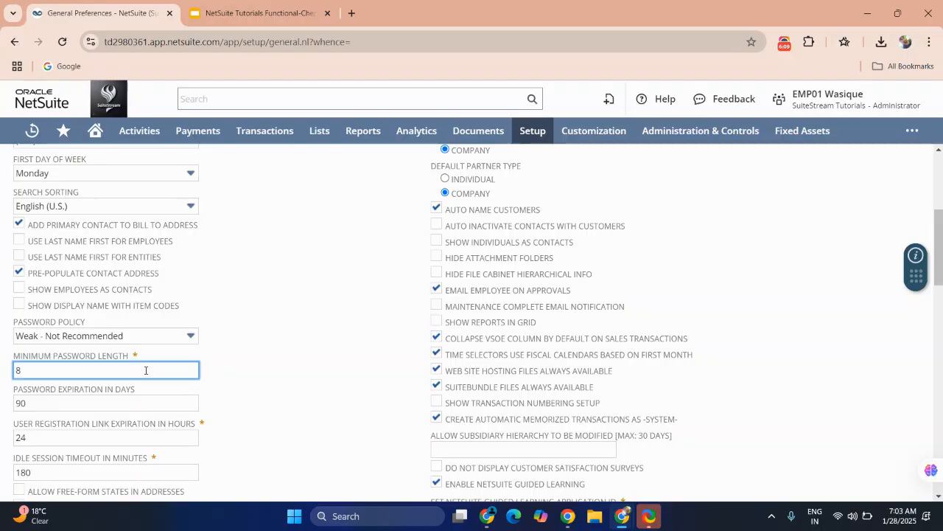
scroll(145, 370, "down", 1)
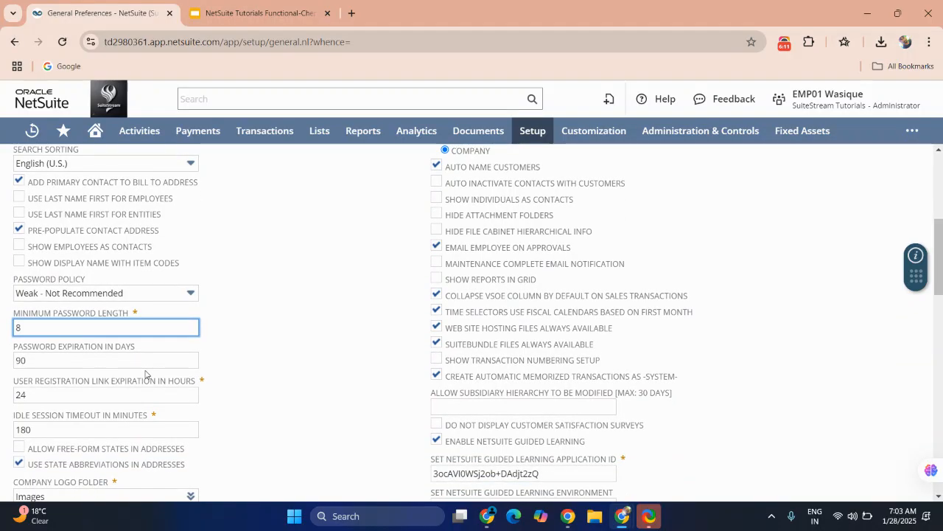
left_click(84, 362)
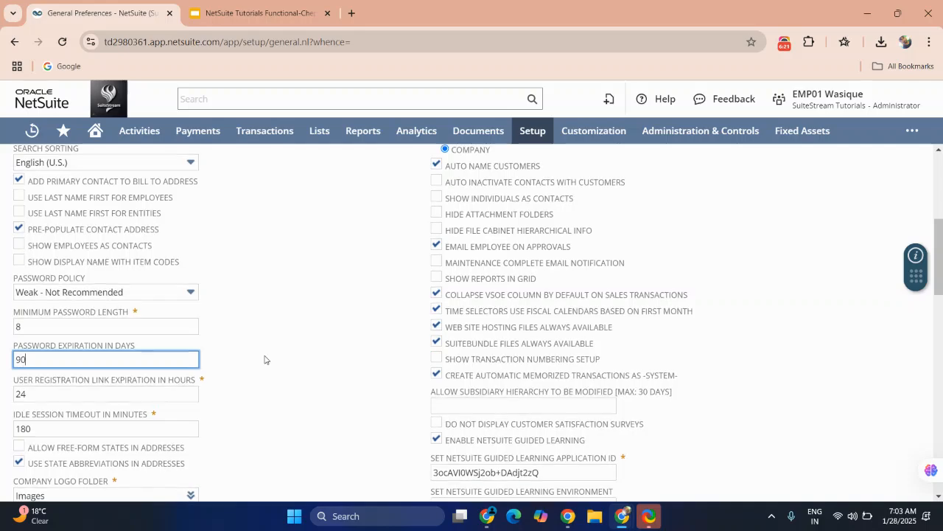
scroll(263, 359, "down", 1)
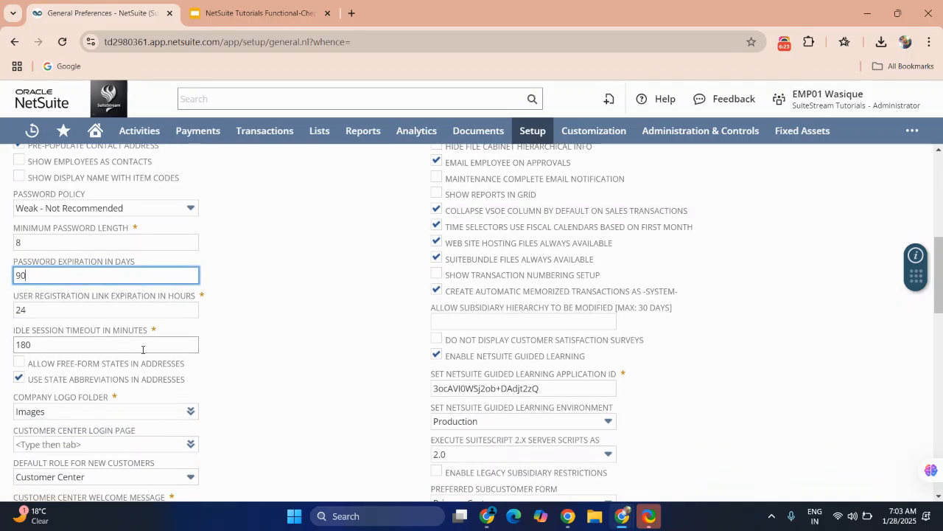
left_click(80, 343)
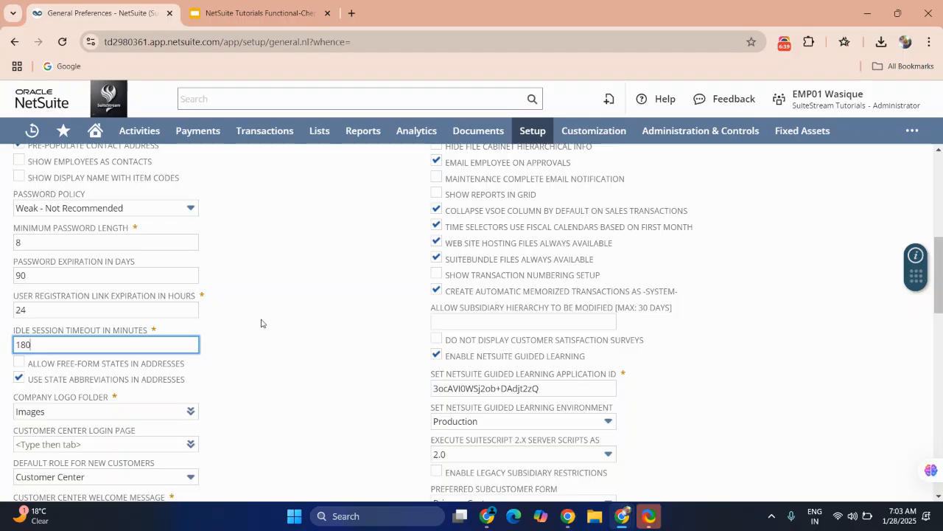
scroll(299, 302, "up", 3)
scroll(296, 310, "up", 1)
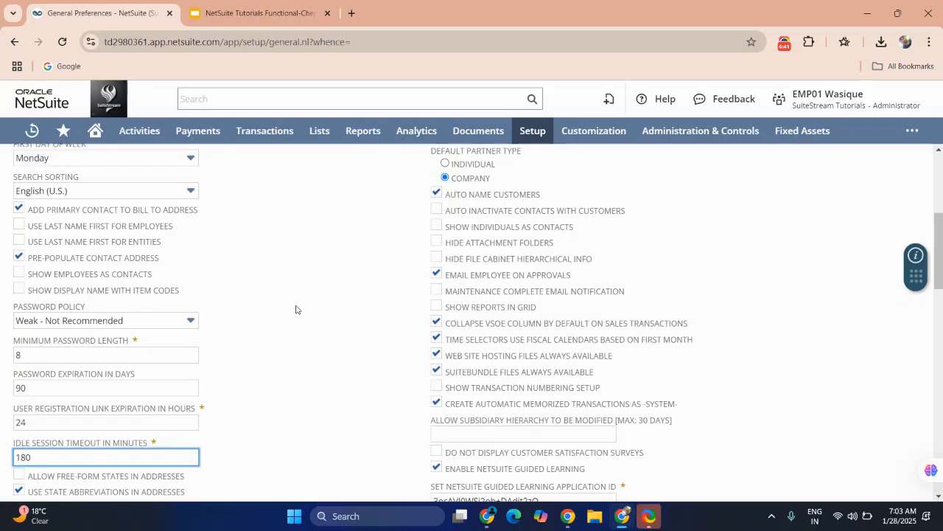
scroll(296, 309, "up", 2)
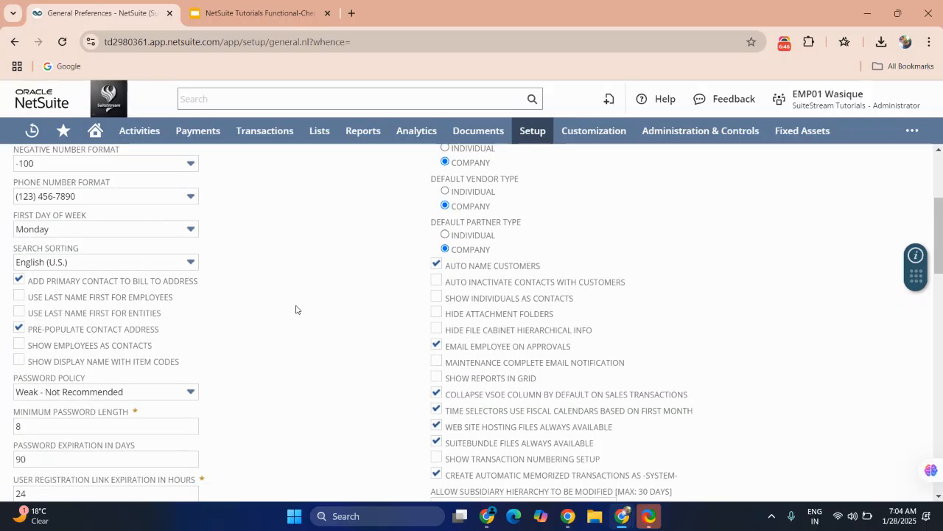
scroll(296, 309, "down", 5)
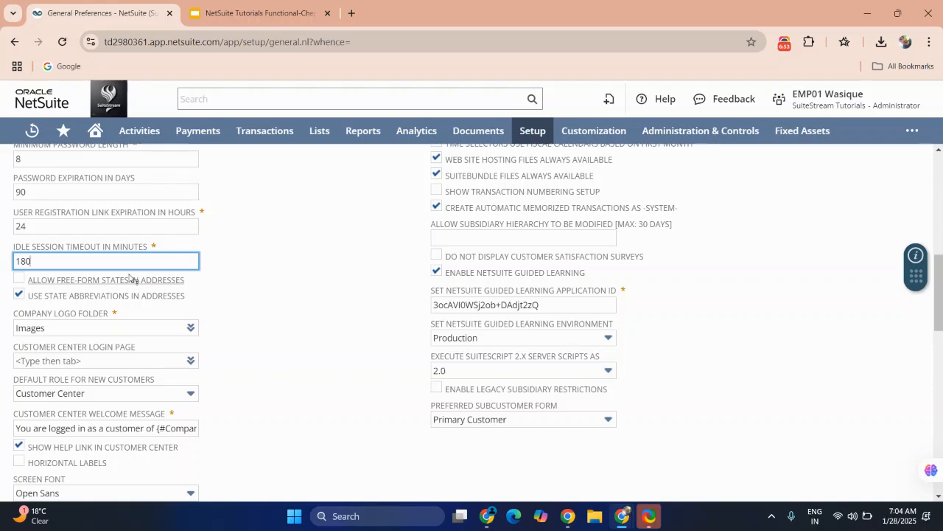
Review the idle session timeout, default customer, vendor and partner types, and maximum entries in dropdowns preferences.
double_click(29, 264)
scroll(271, 337, "down", 1)
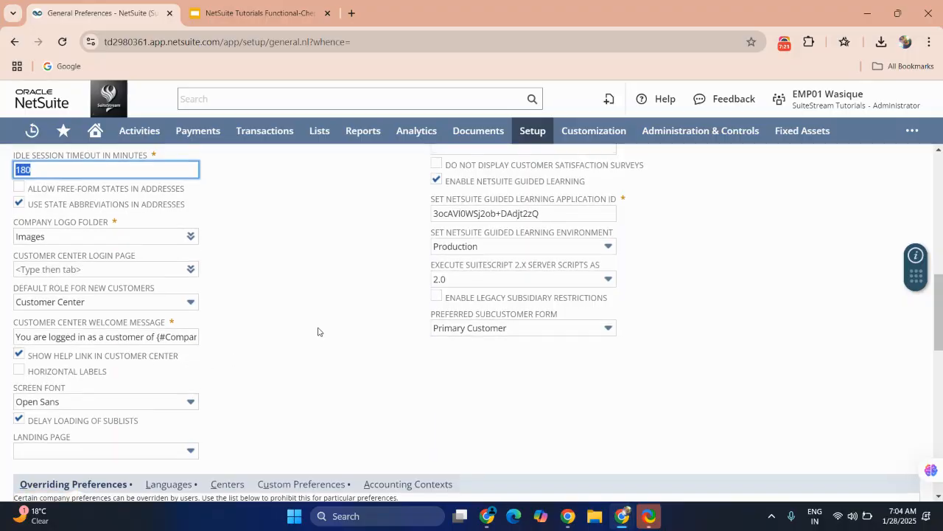
scroll(318, 332, "up", 2)
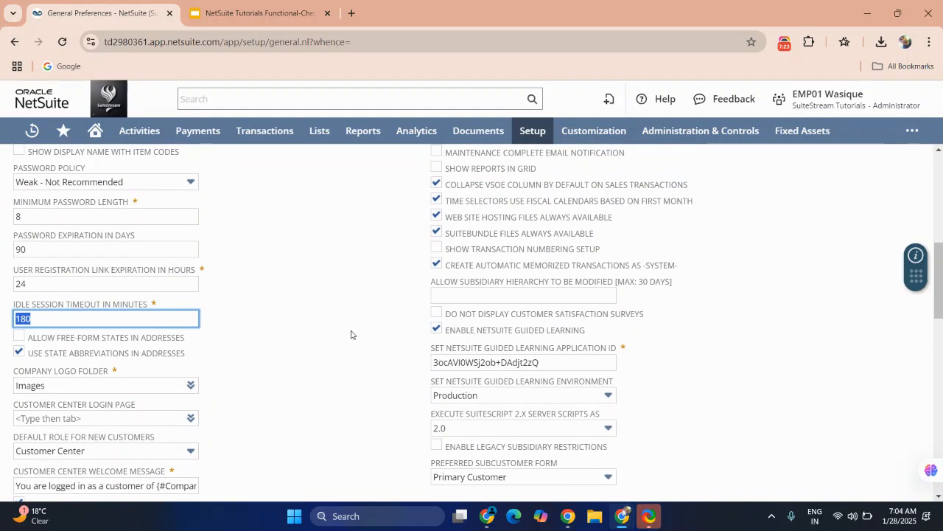
scroll(345, 332, "up", 1)
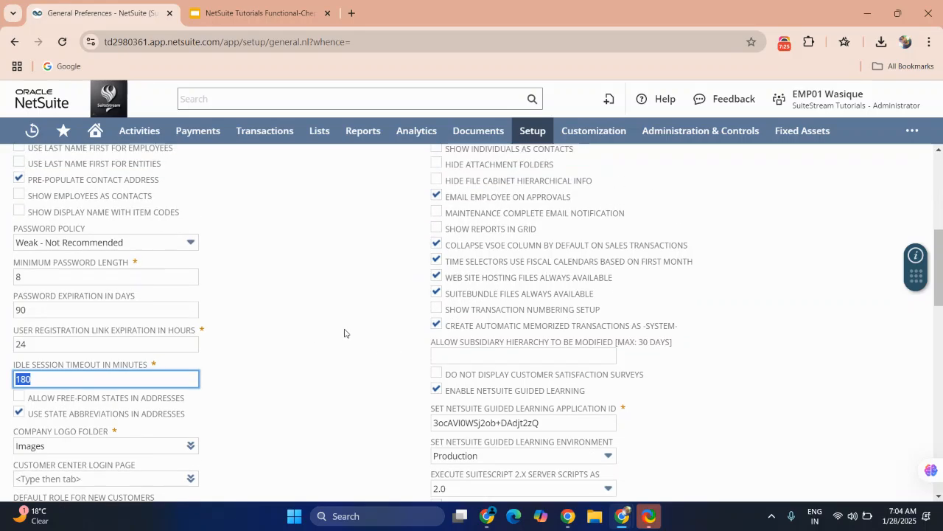
scroll(432, 329, "up", 1)
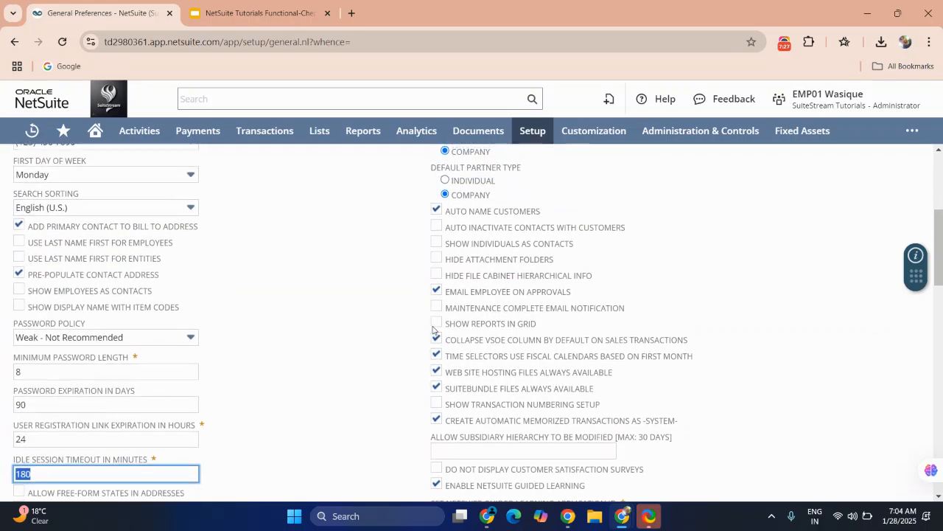
scroll(432, 330, "up", 2)
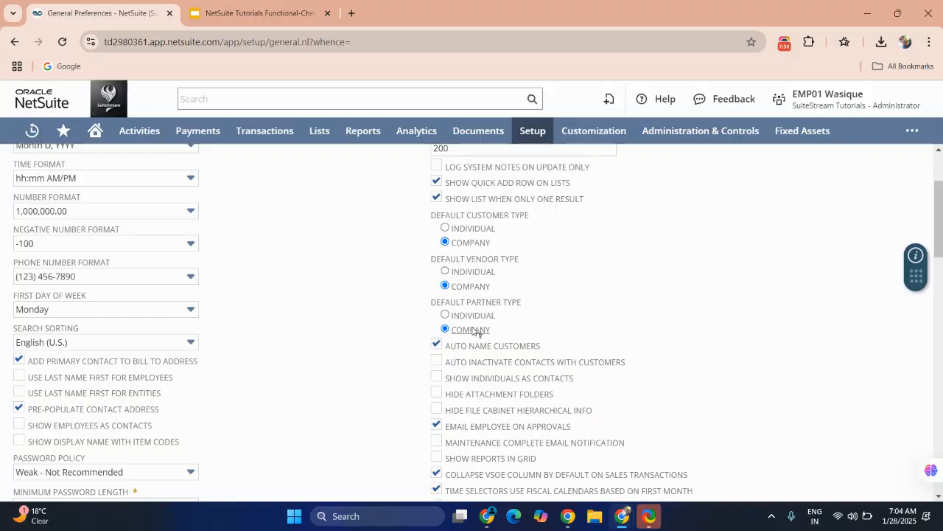
scroll(387, 331, "up", 1)
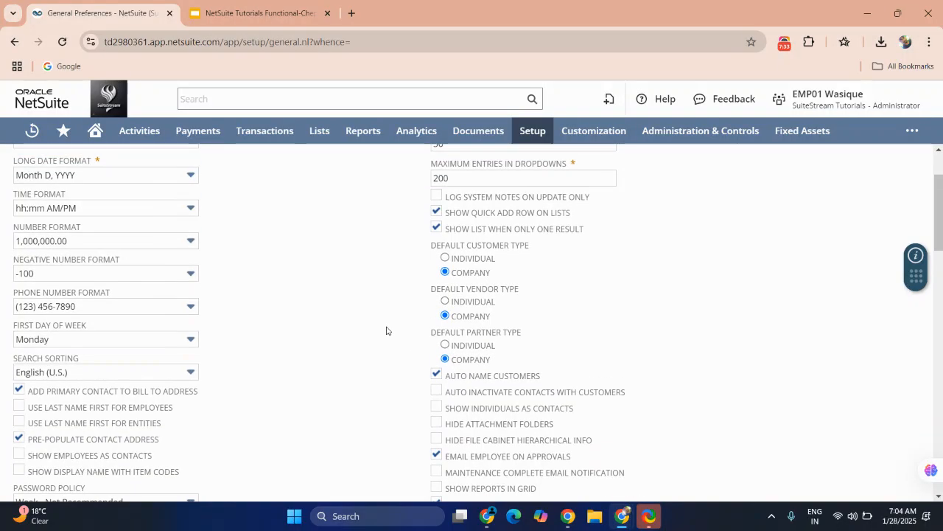
scroll(434, 303, "up", 2)
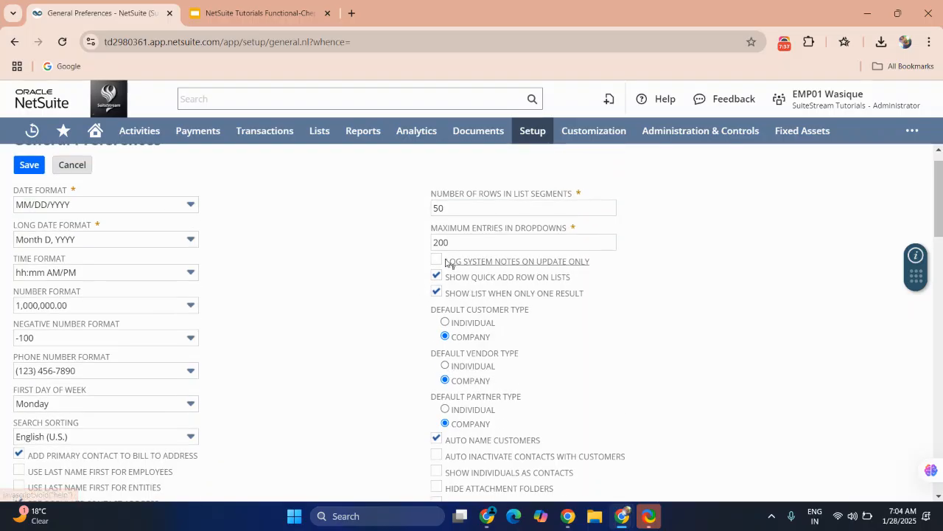
scroll(379, 257, "up", 1)
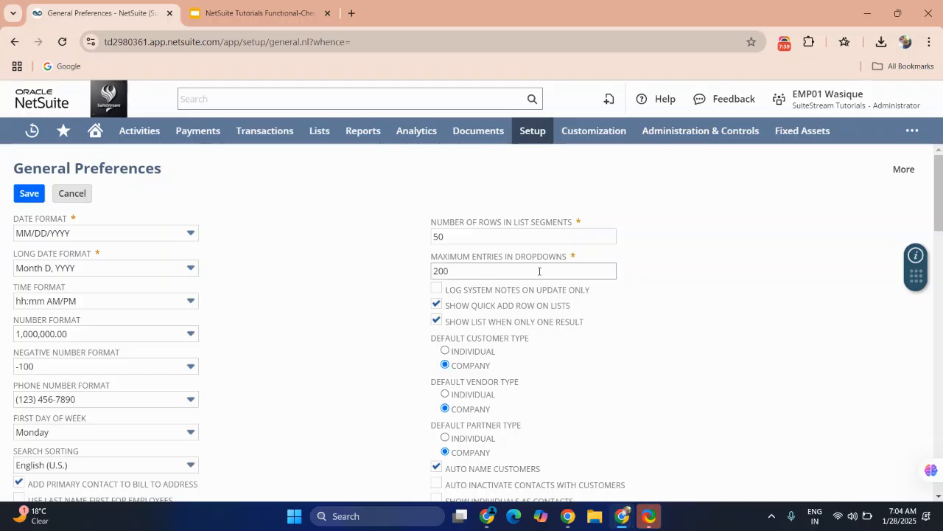
double_click(457, 273)
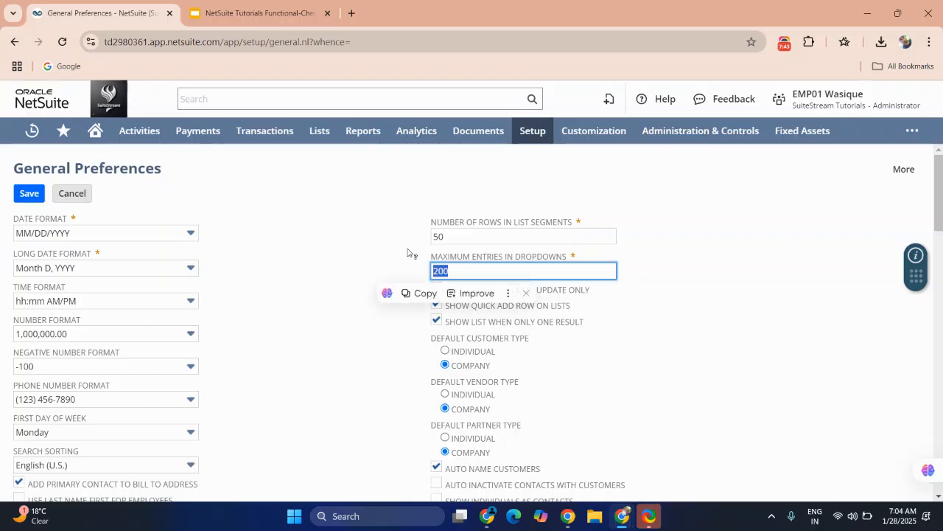
left_click(319, 219)
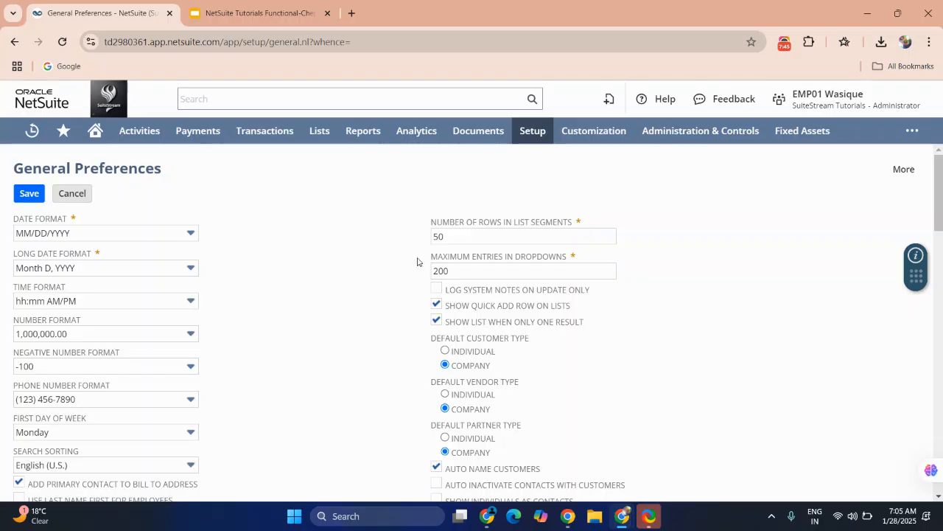
Examine the overriding preferences list and its Allow Override settings, and view the translation languages.
scroll(312, 221, "down", 10)
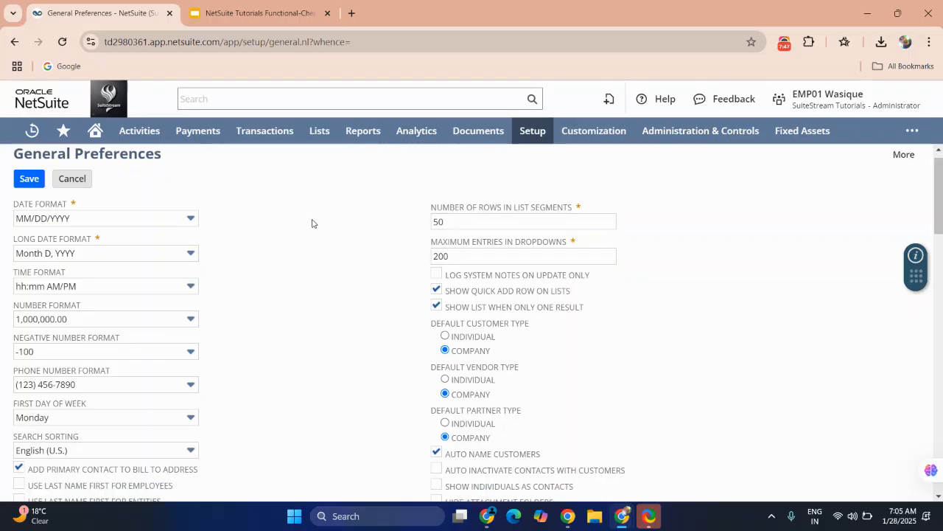
scroll(312, 224, "up", 2)
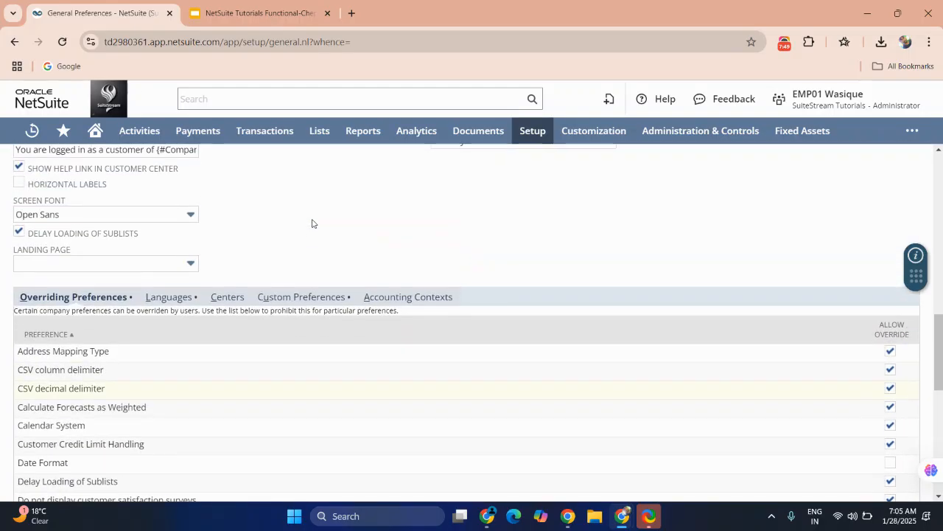
scroll(192, 302, "down", 1)
scroll(192, 302, "down", 5)
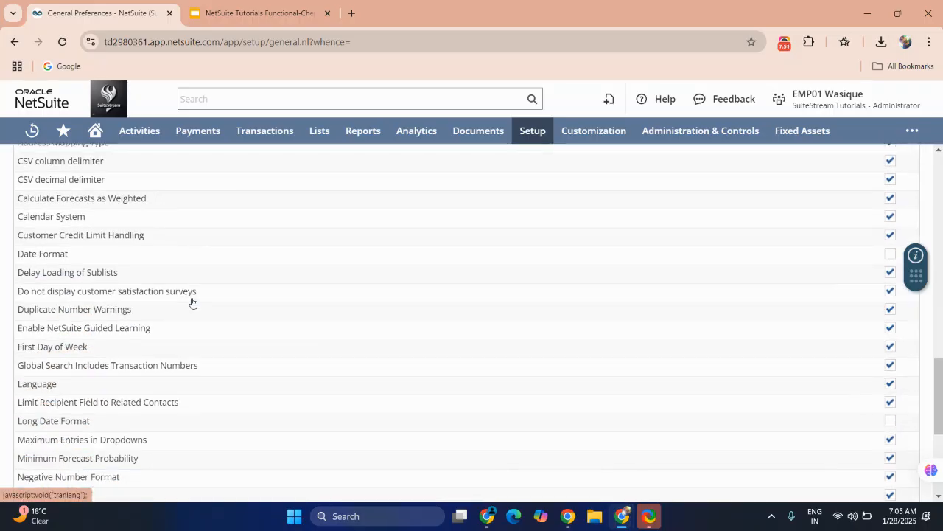
scroll(192, 302, "down", 5)
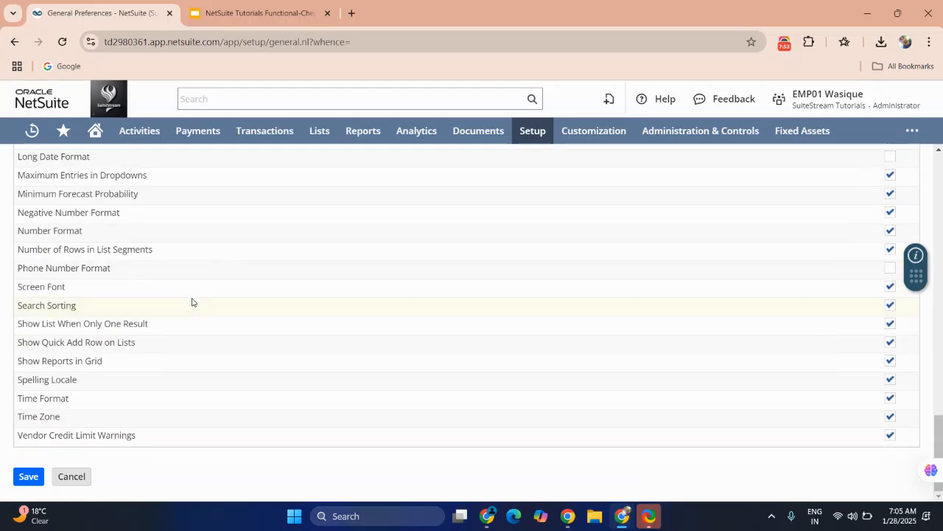
scroll(191, 302, "up", 10)
scroll(192, 302, "down", 4)
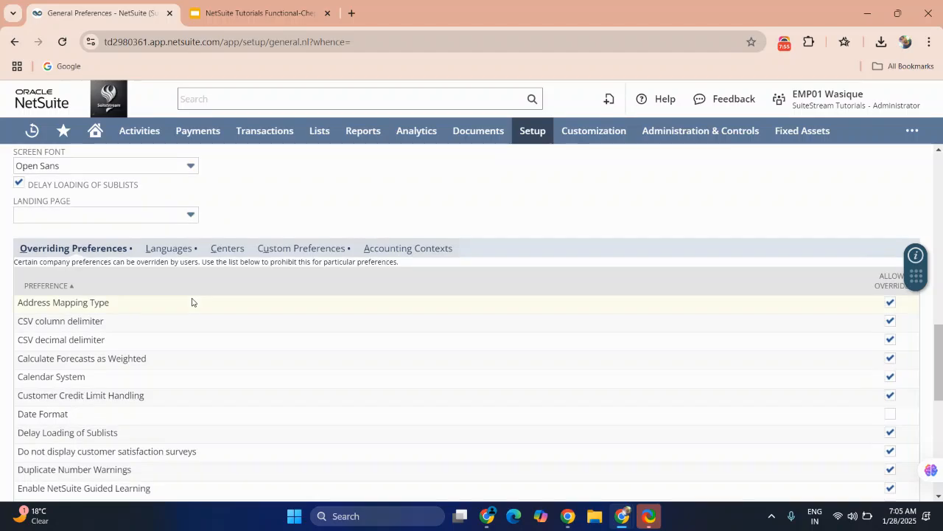
left_click(174, 247)
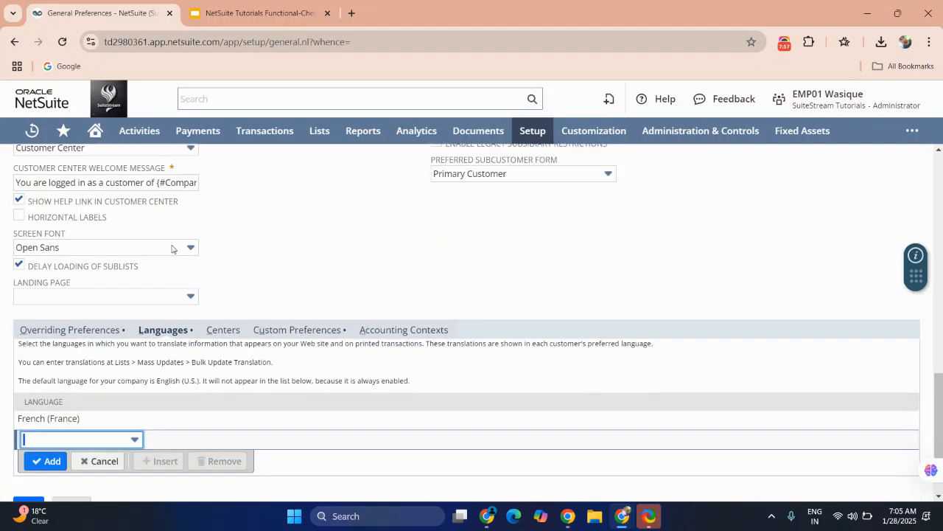
Save the general preferences and switch to the Google Slides presentation to show the Printing & Fax Preferences slide.
scroll(172, 248, "up", 15)
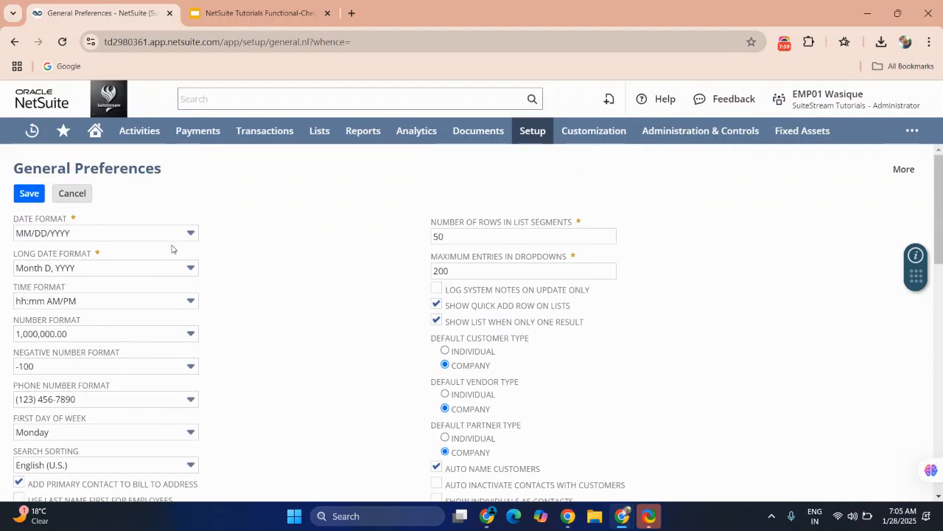
left_click(38, 196)
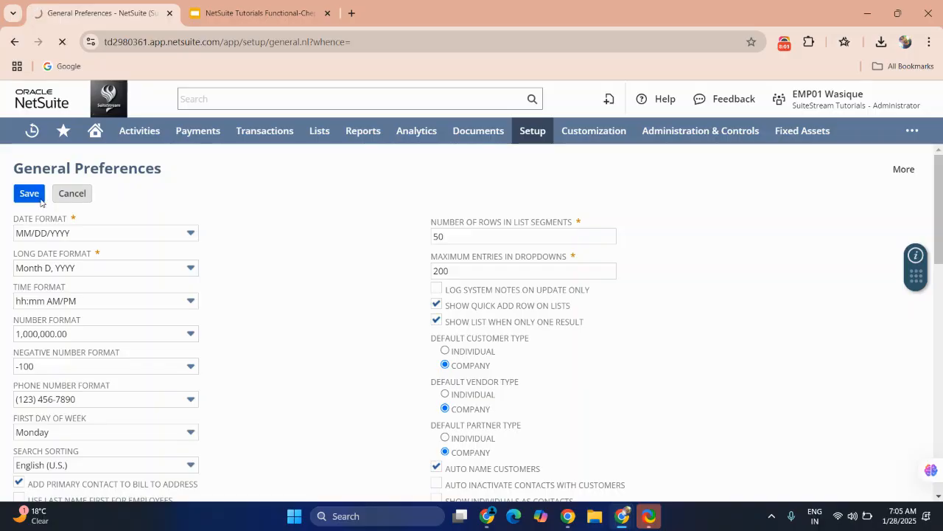
left_click(229, 15)
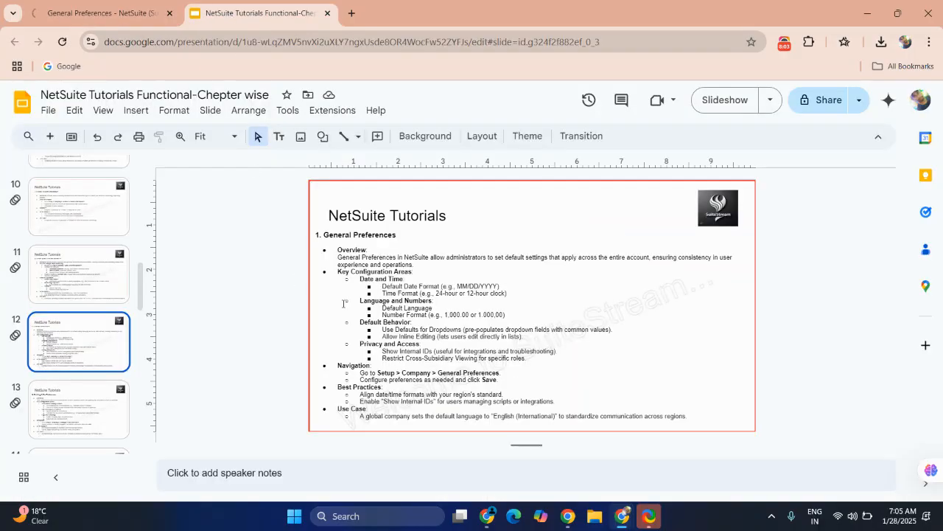
left_click(66, 418)
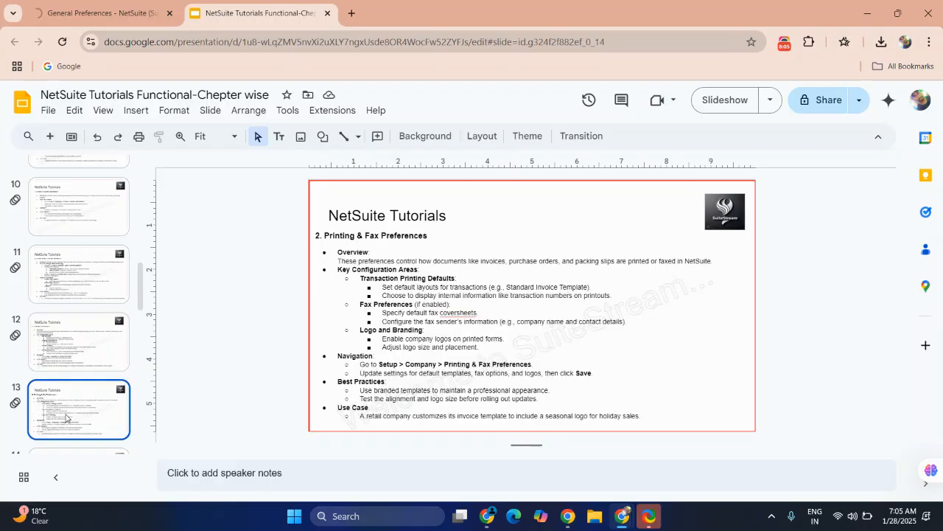
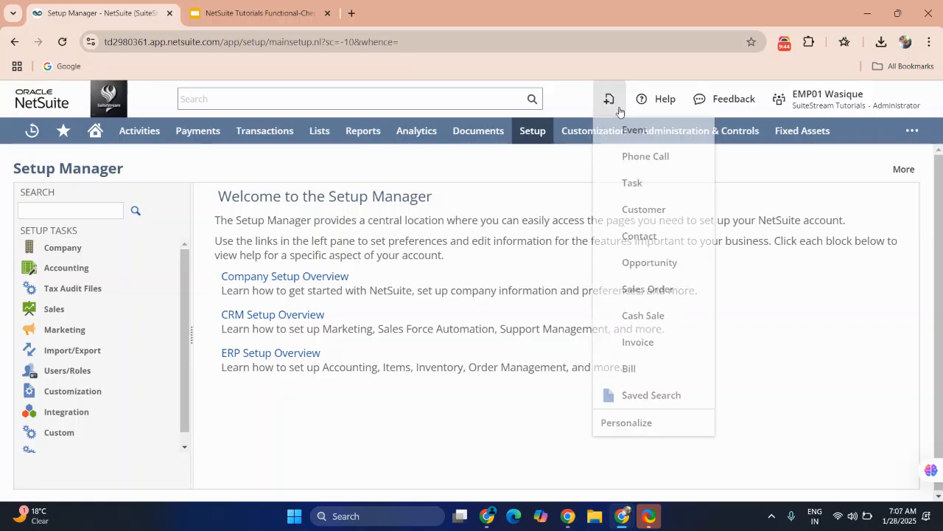
Open the Printing & Fax preferences from the company setup.
mouse_move(534, 132)
mouse_move(611, 183)
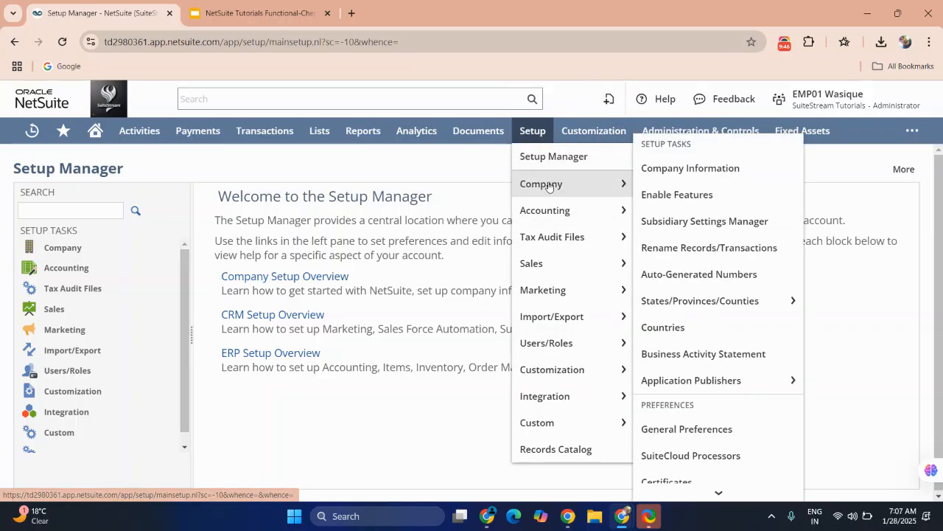
scroll(699, 308, "down", 3)
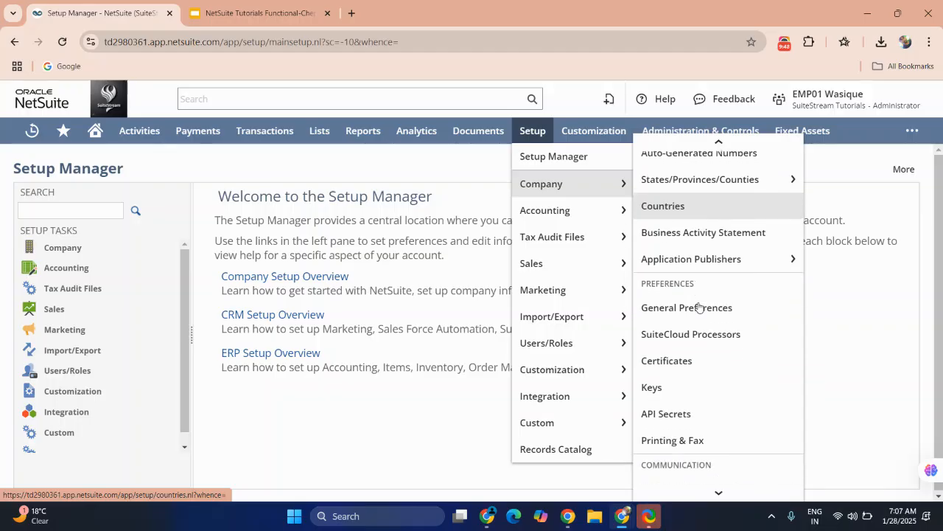
scroll(699, 308, "down", 1)
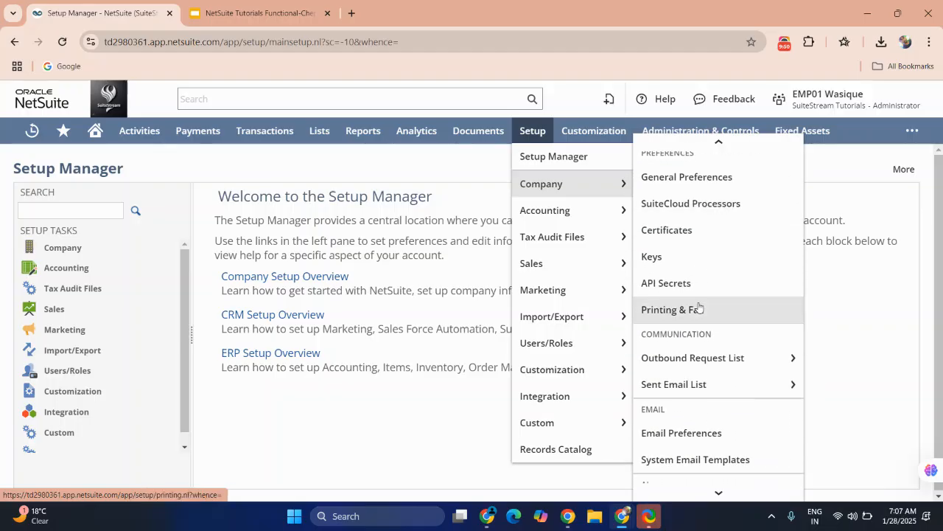
left_click(683, 309)
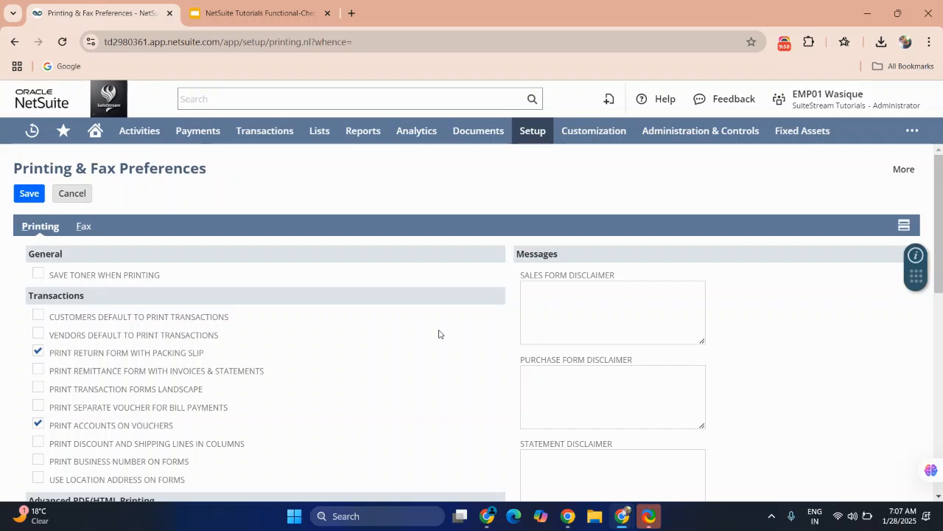
Review the transaction printing preferences and read the field help for Print Return Form with Packing Slip.
scroll(439, 334, "down", 1)
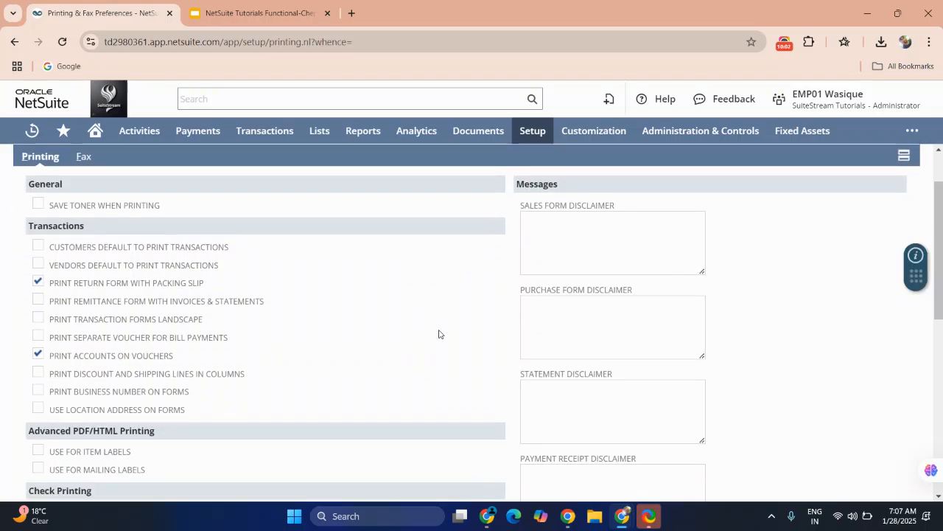
scroll(439, 334, "up", 1)
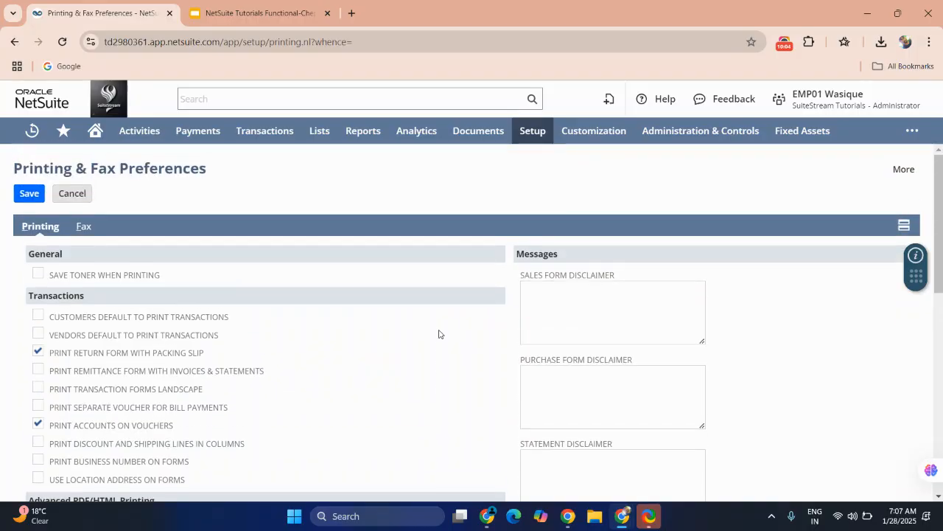
triple_click(174, 171)
scroll(304, 304, "down", 2)
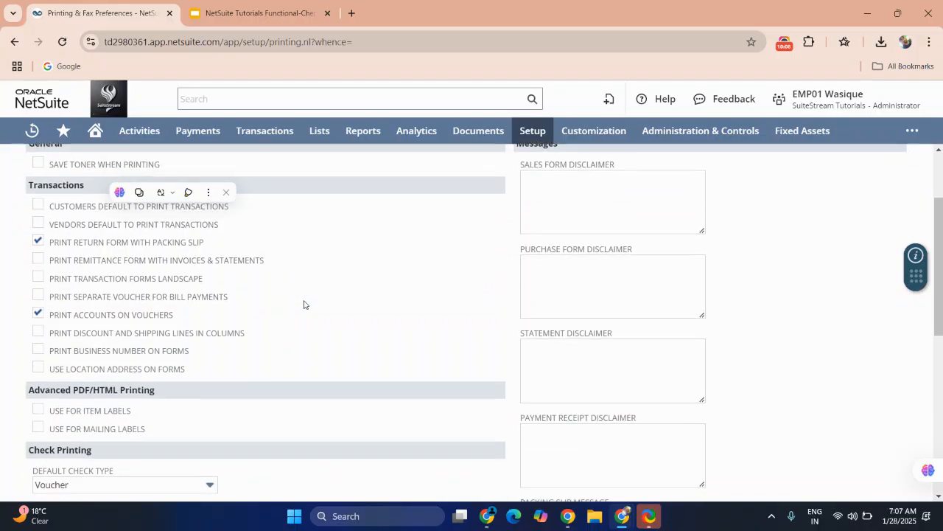
left_click(116, 246)
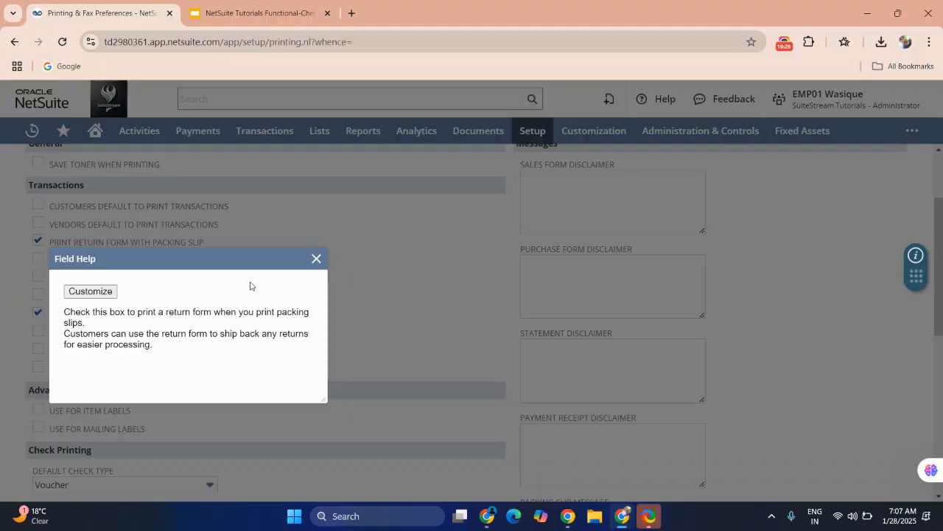
left_click(316, 258)
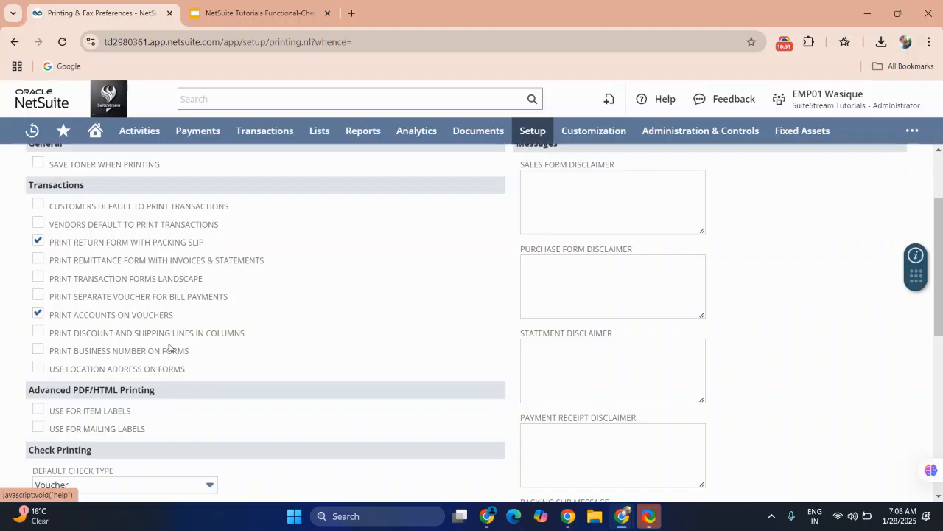
Review the Check Printing and PDF preferences, checking the font size field and browsing the available check fonts.
scroll(169, 347, "down", 5)
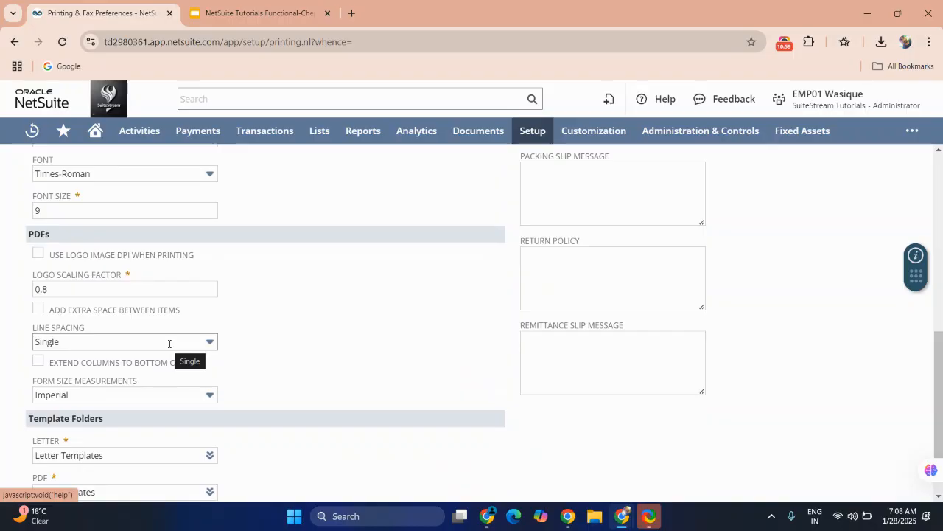
scroll(169, 343, "up", 4)
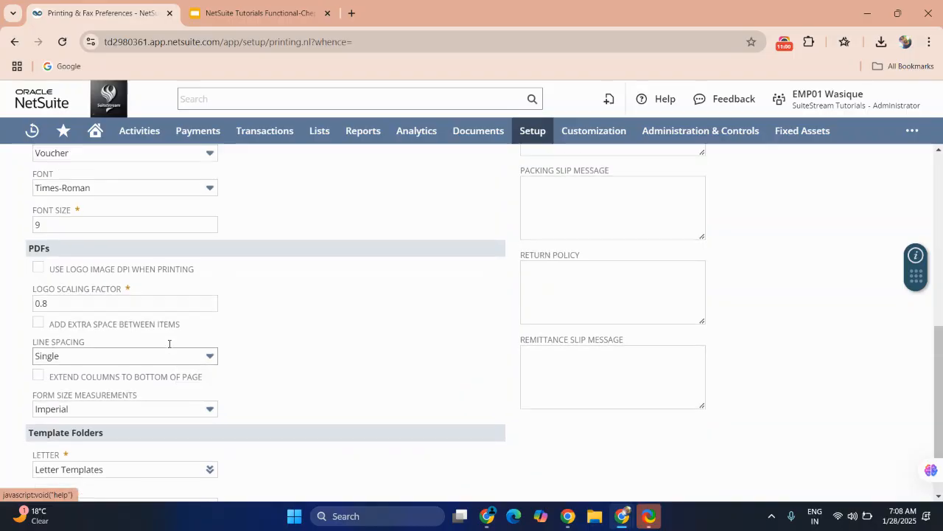
scroll(169, 344, "down", 5)
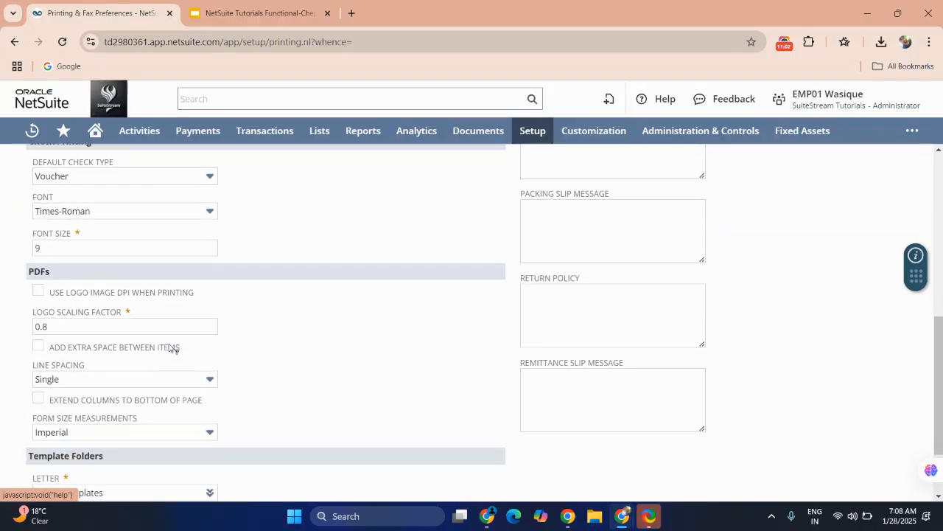
scroll(171, 346, "up", 1)
scroll(96, 193, "up", 2)
left_click(61, 311)
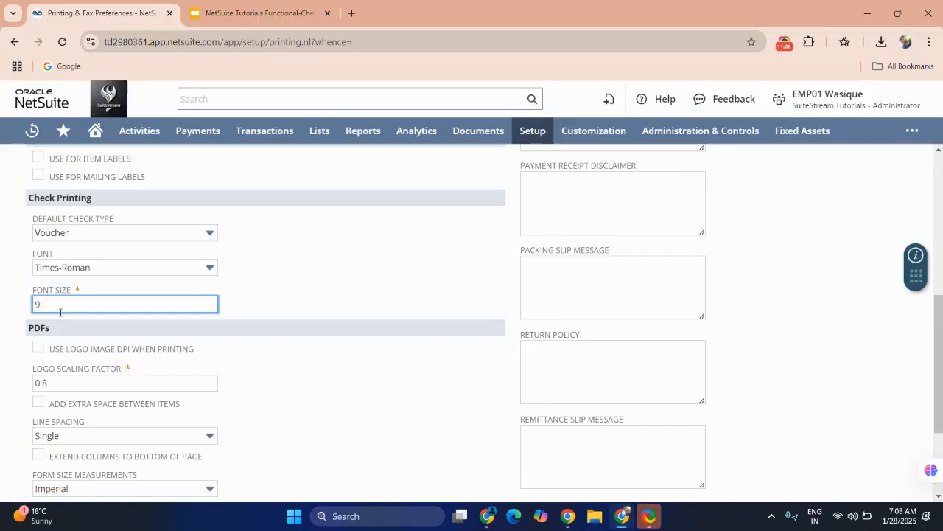
left_click(68, 270)
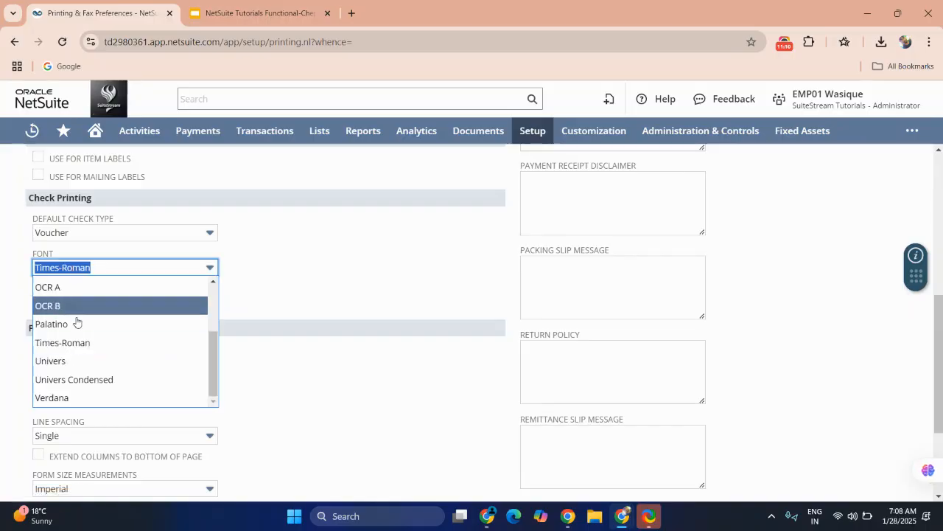
scroll(70, 369, "up", 3)
scroll(70, 373, "down", 3)
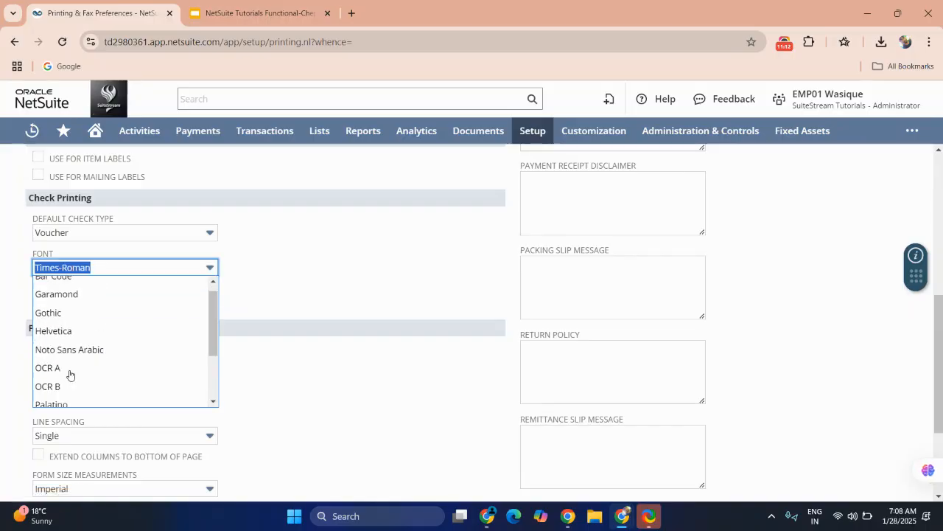
left_click(275, 332)
scroll(276, 333, "up", 1)
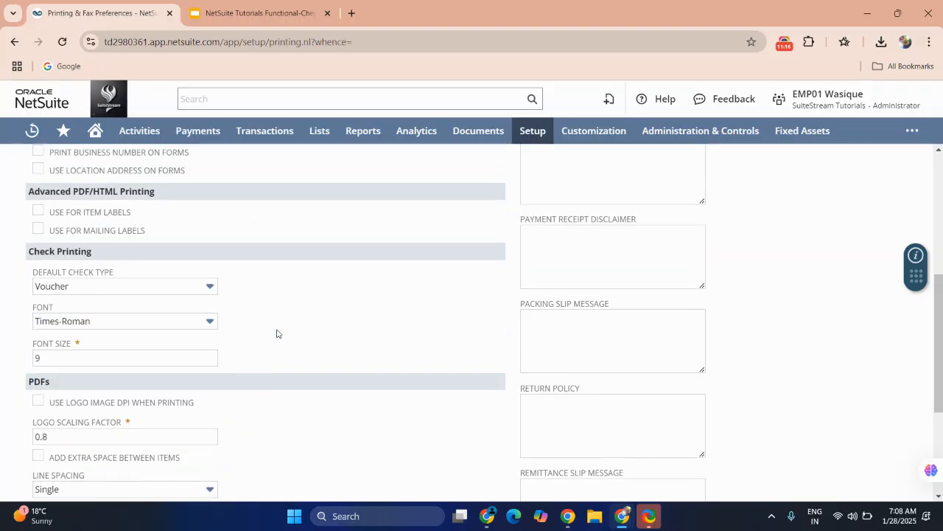
View the default check type options and read the field help for Use Logo Image DPI When Printing.
left_click(151, 288)
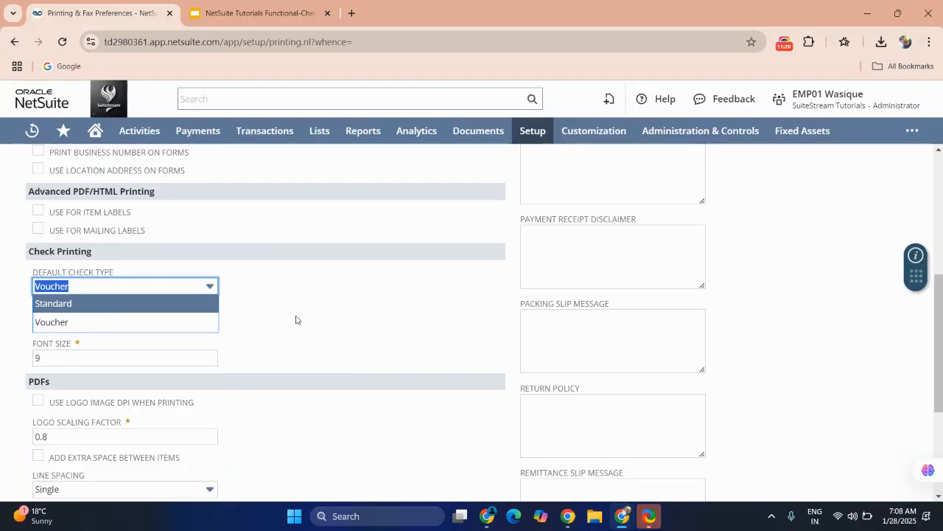
scroll(296, 319, "up", 4)
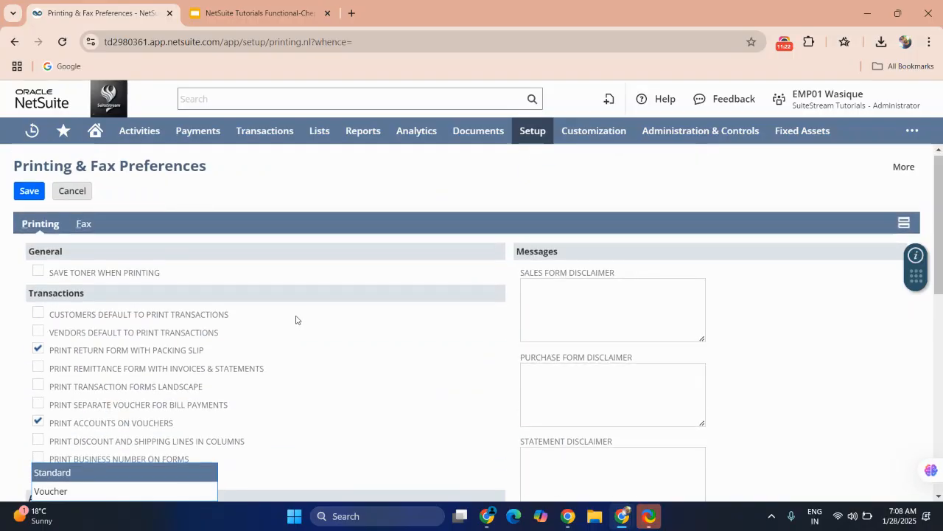
scroll(296, 319, "down", 7)
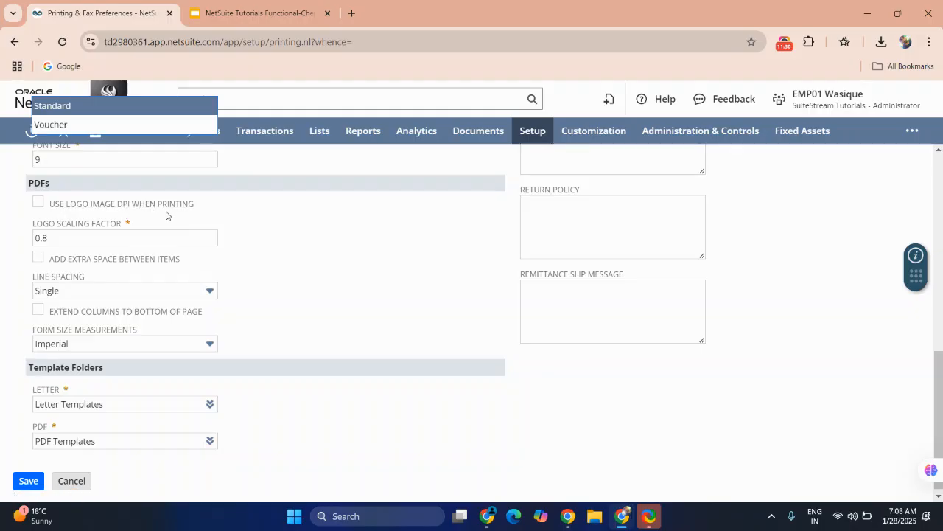
left_click(65, 207)
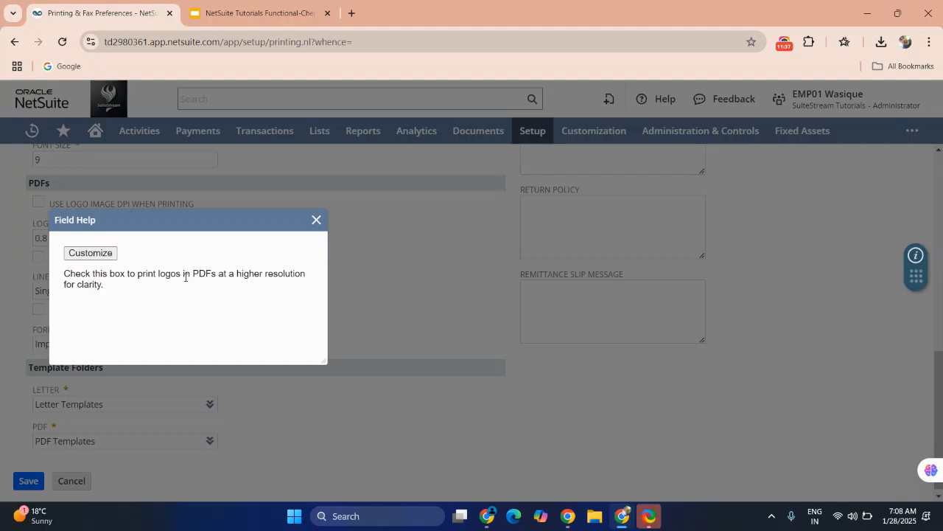
left_click(315, 220)
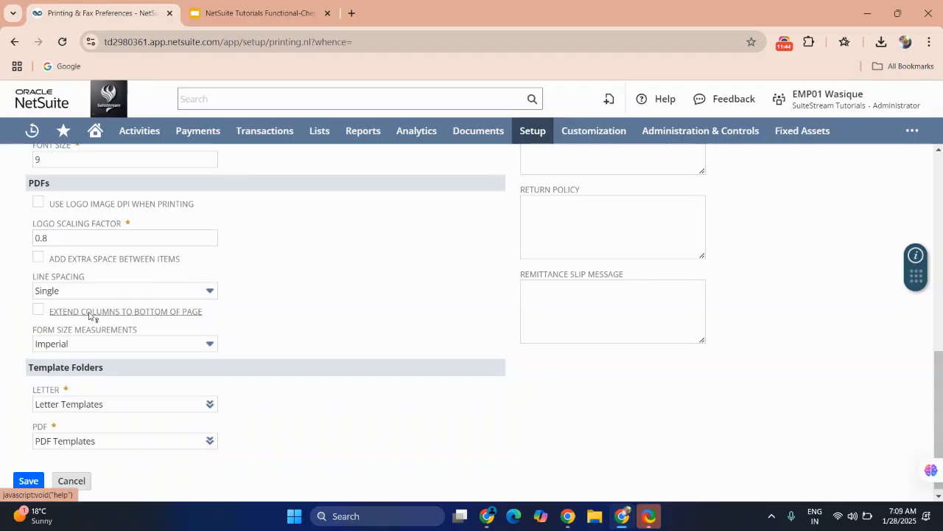
Browse the folders available for the Letter template folder, leaving the list without choosing one.
scroll(130, 319, "down", 1)
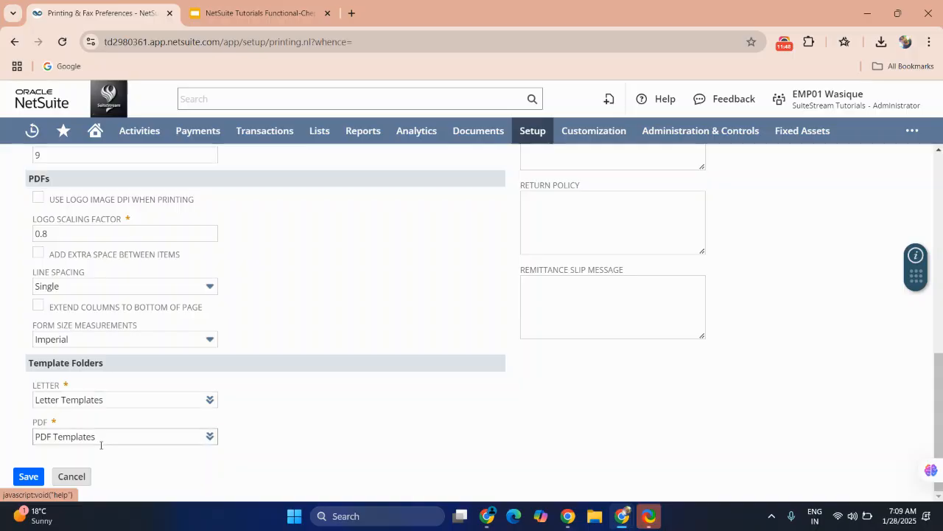
left_click(211, 400)
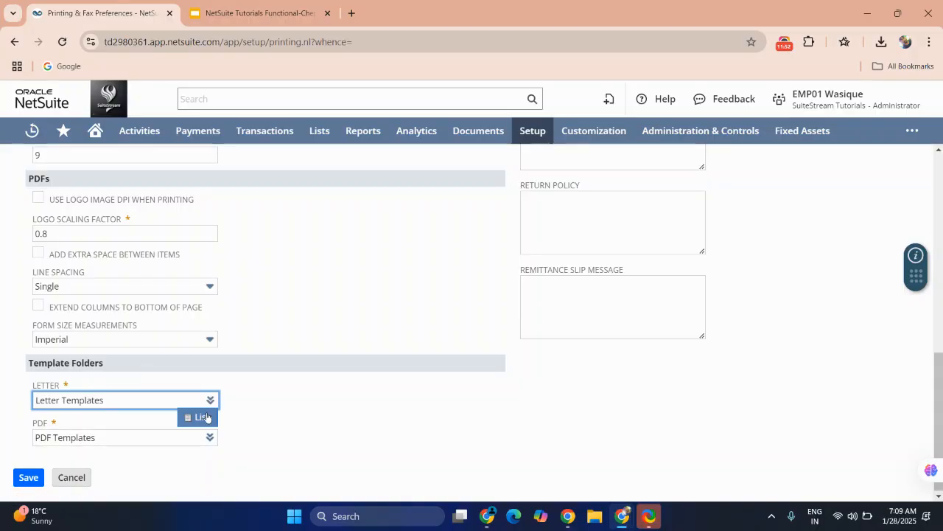
left_click(200, 417)
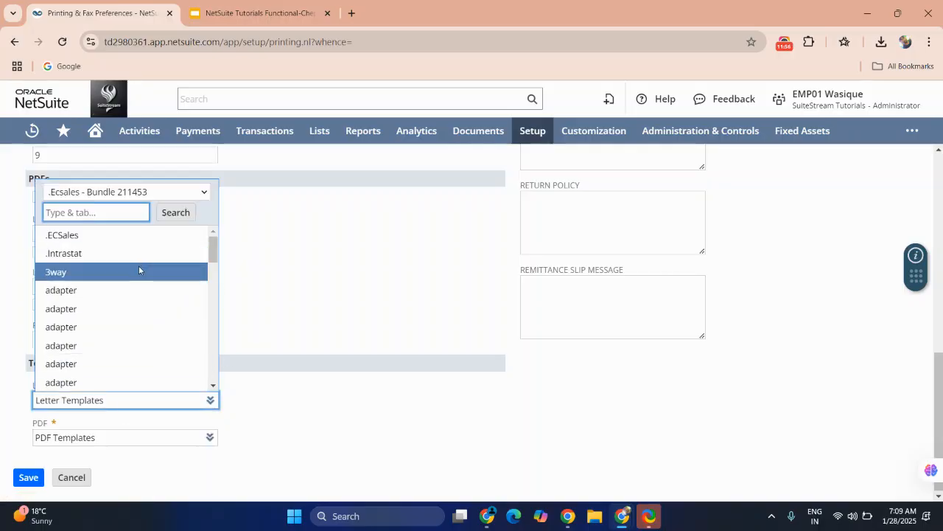
scroll(140, 269, "down", 3)
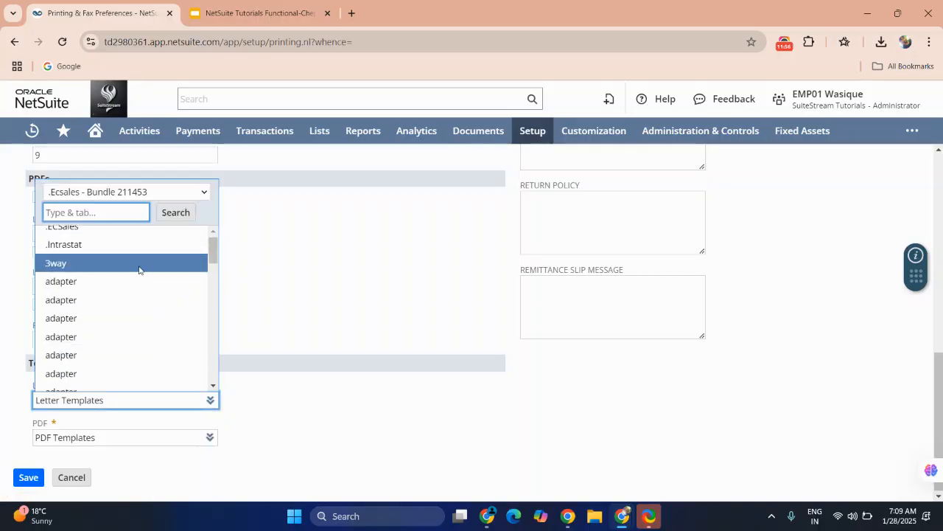
left_click(264, 300)
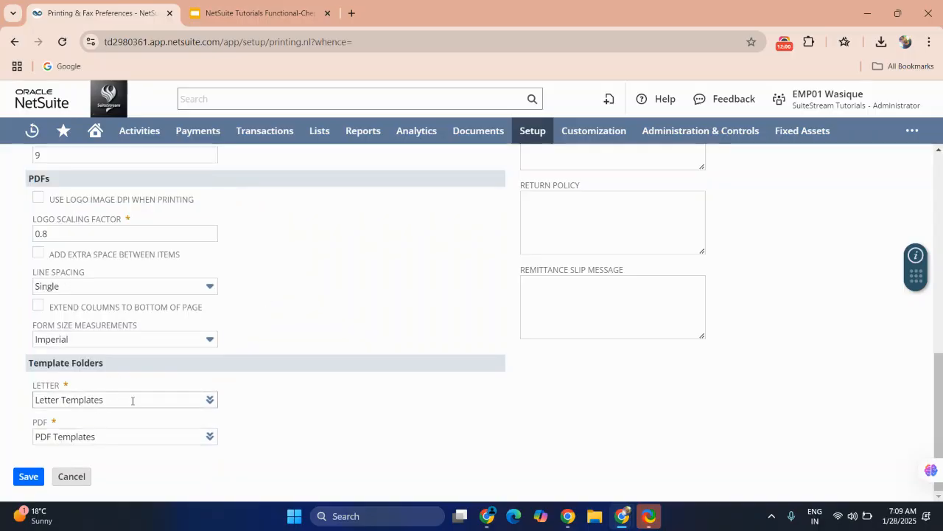
Browse the folders available for the PDF template folder, leaving the list without choosing one.
left_click(97, 440)
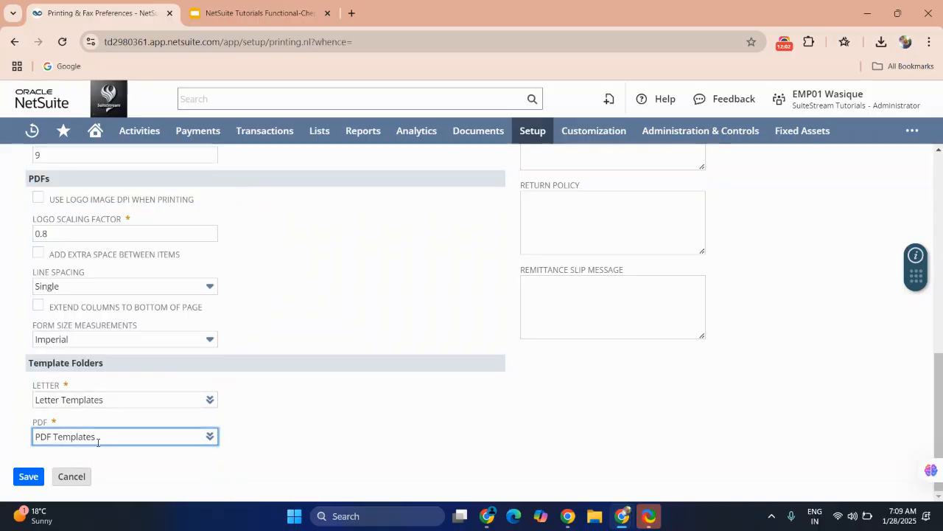
mouse_move(212, 443)
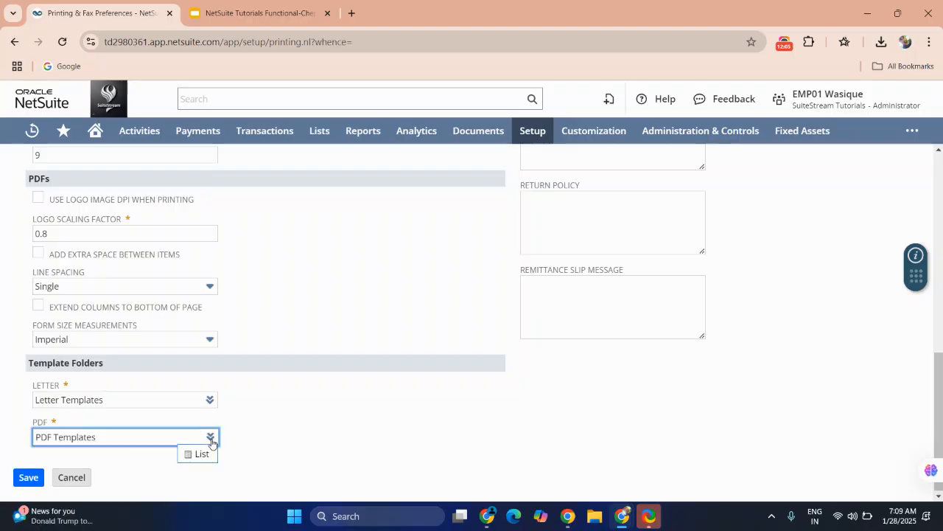
left_click(199, 458)
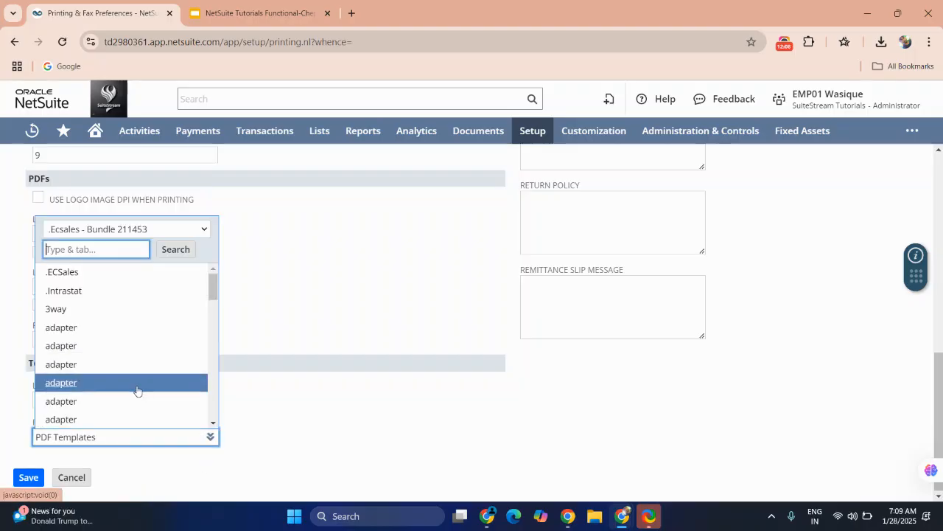
scroll(137, 390, "down", 10)
left_click(302, 372)
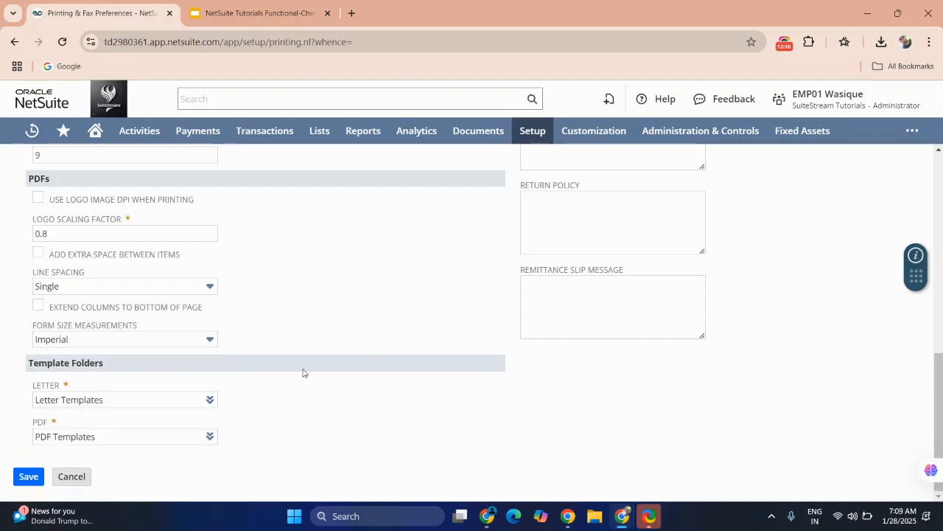
Show the Fax preferences and read the field help for Send Cover Page.
scroll(301, 373, "up", 10)
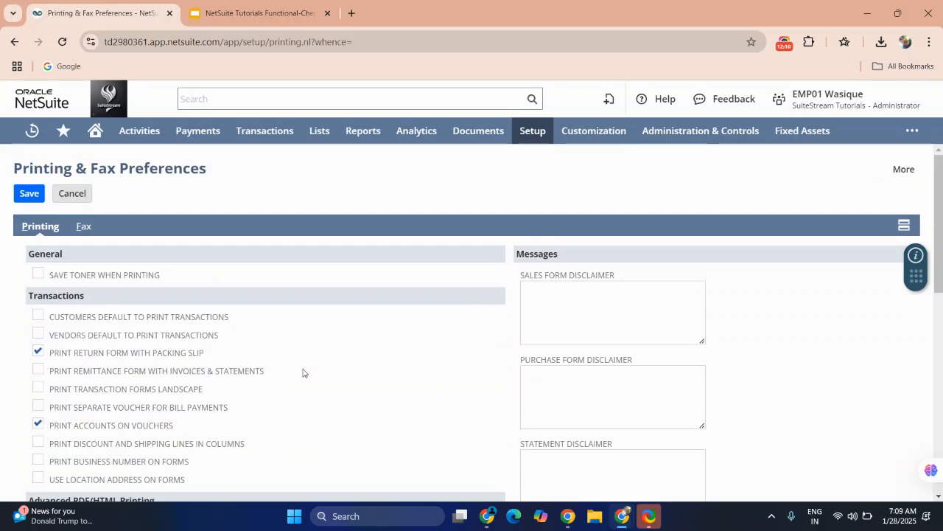
left_click(85, 228)
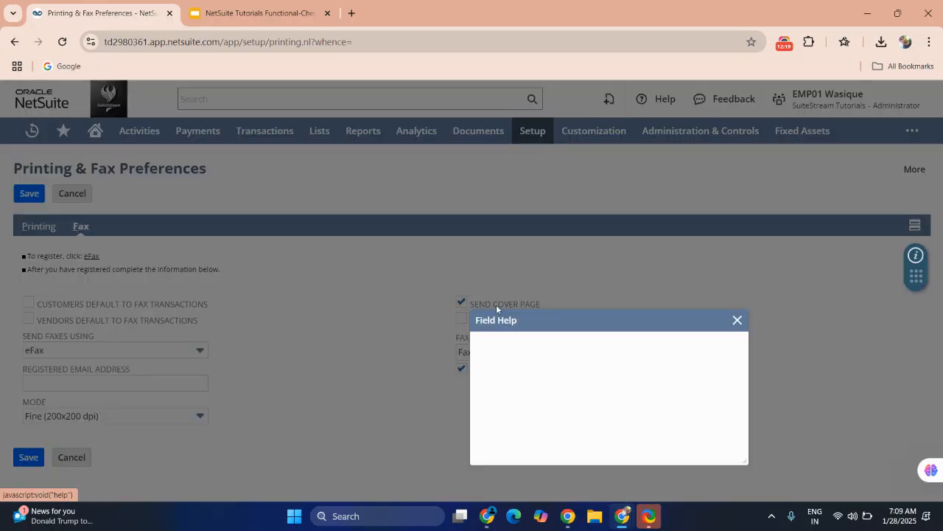
left_click(496, 305)
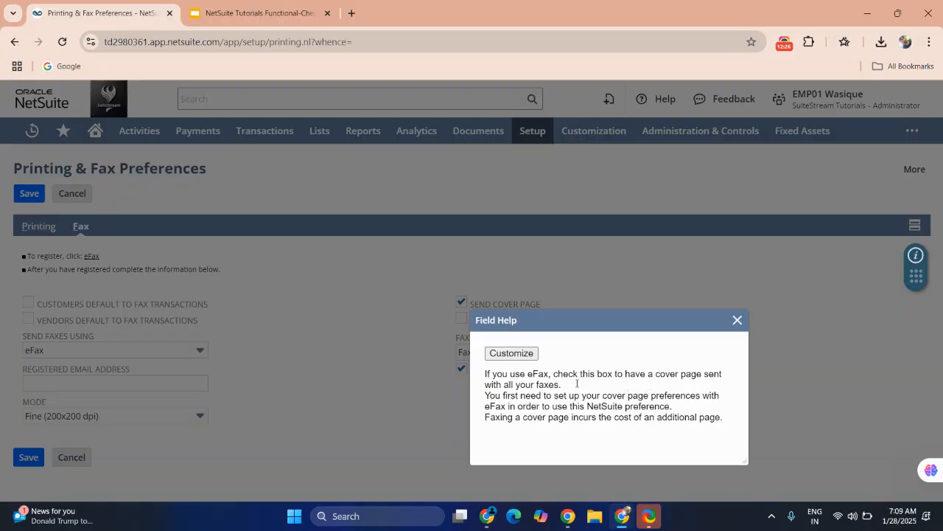
left_click(737, 320)
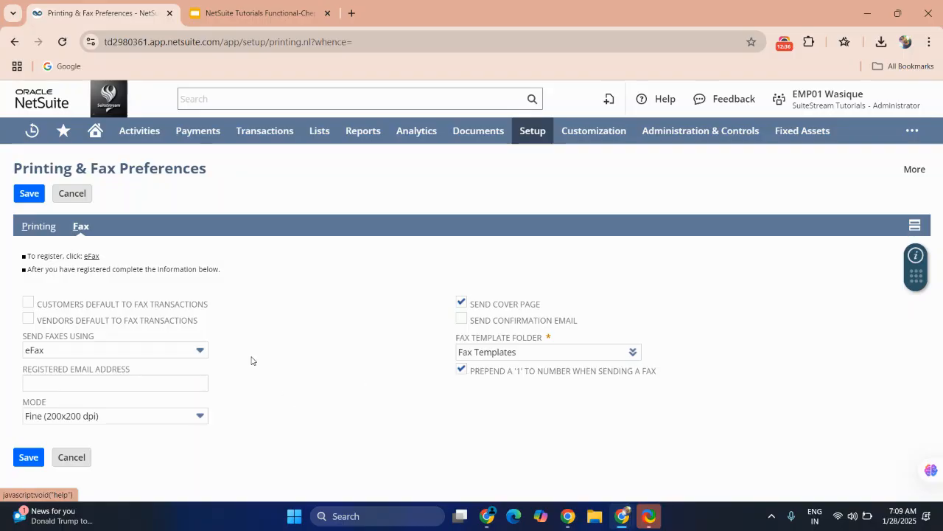
Save the Printing & Fax preferences and switch to the Google Slides presentation to show the Email Preferences slide.
left_click(29, 193)
left_click(255, 12)
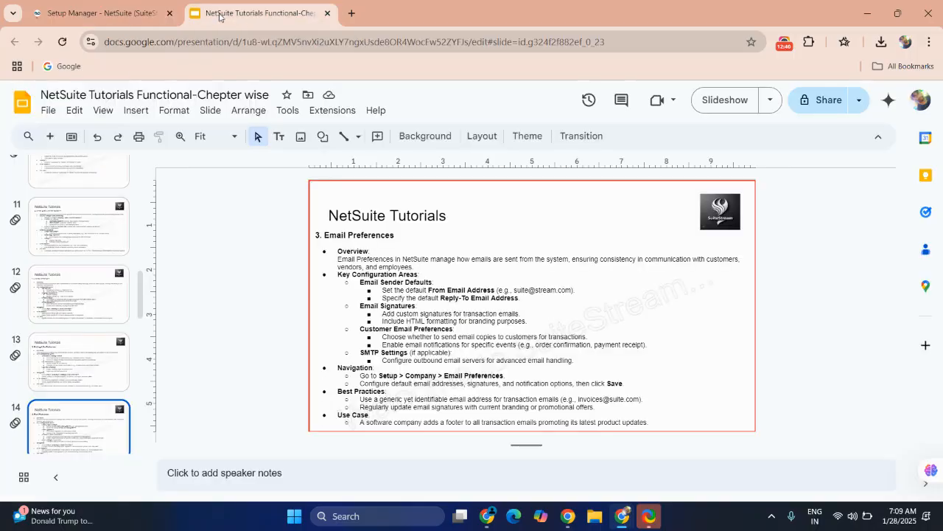
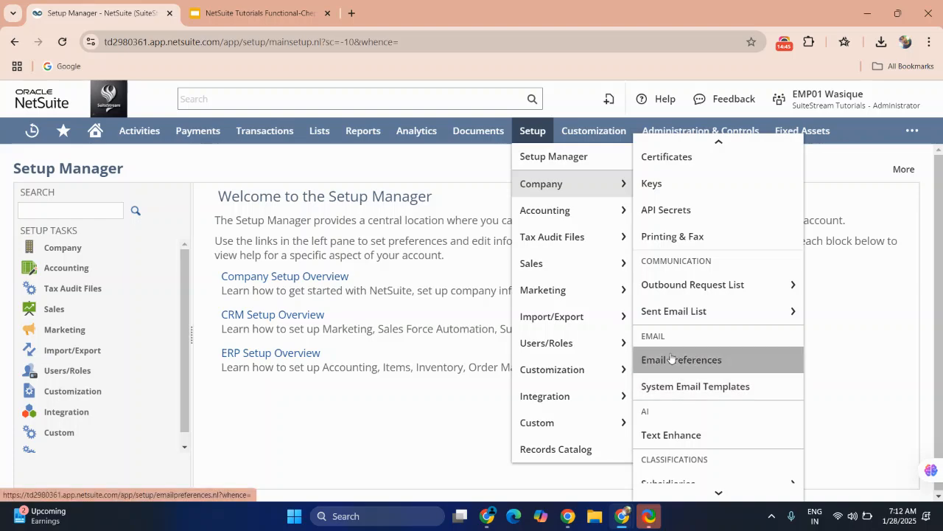
Open the Email Preferences from the NetSuite company setup and review the general and transaction email settings.
left_click(672, 359)
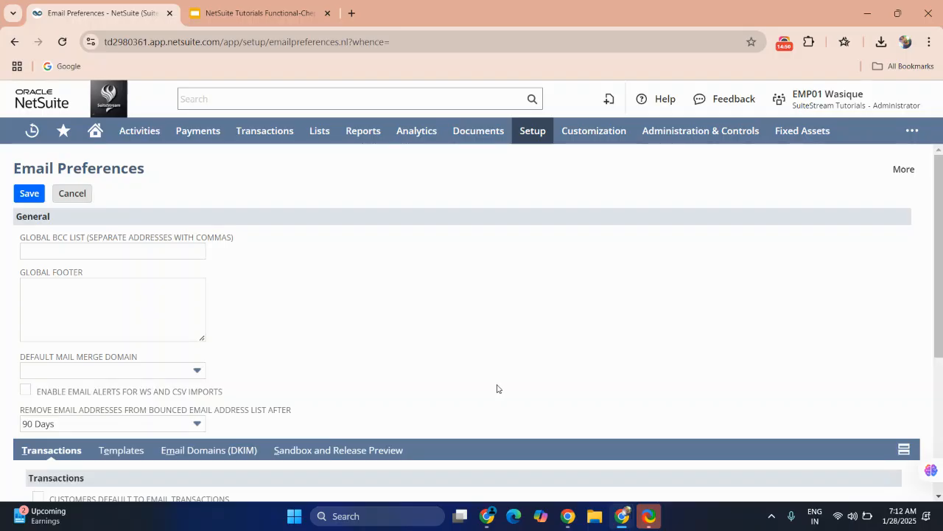
scroll(497, 388, "down", 2)
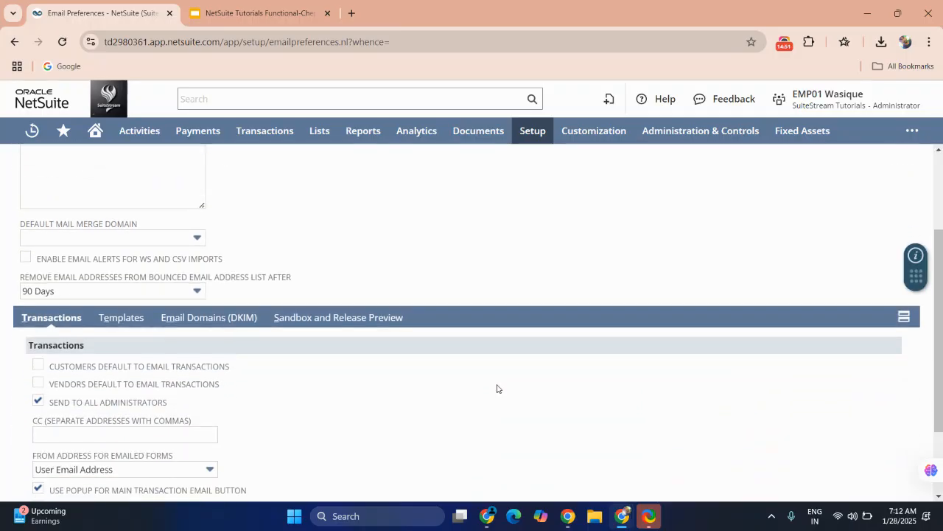
scroll(497, 388, "down", 1)
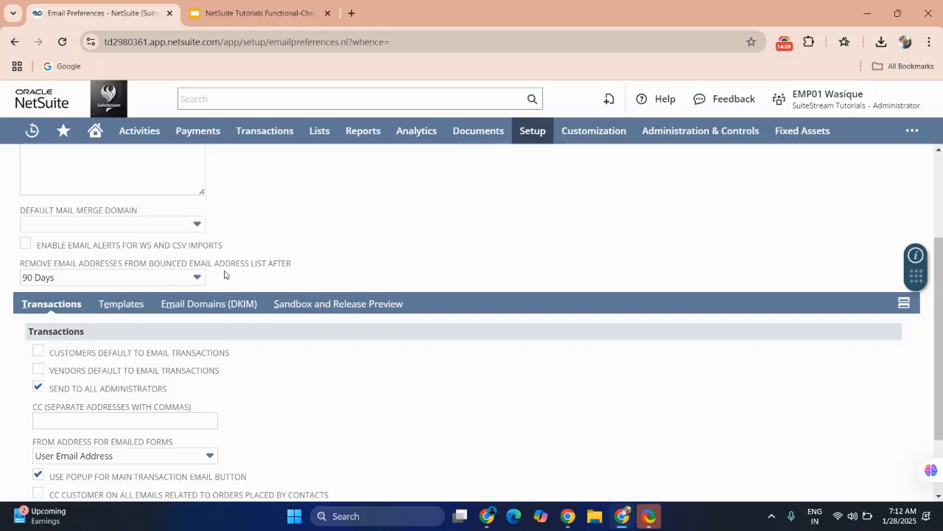
Browse the periods available for removing addresses from the bounced email address list, leaving the list without choosing one.
left_click(76, 280)
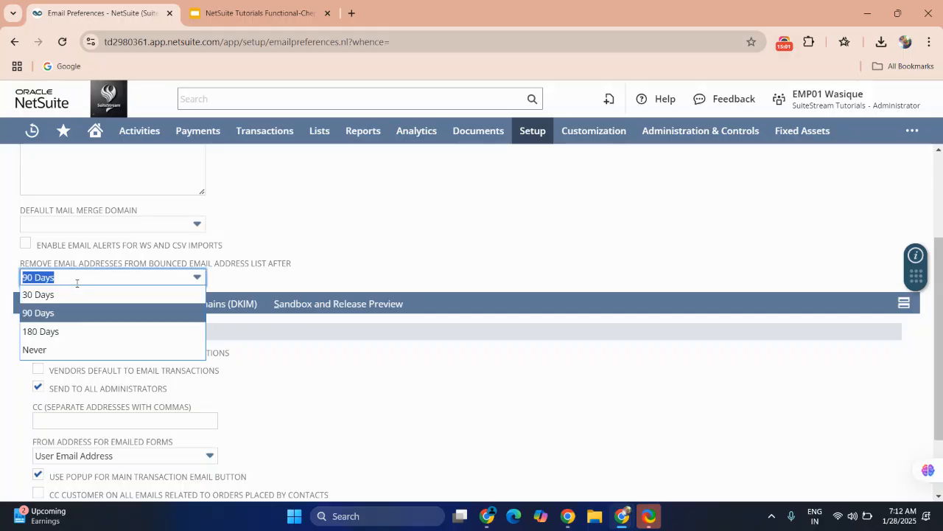
left_click(321, 245)
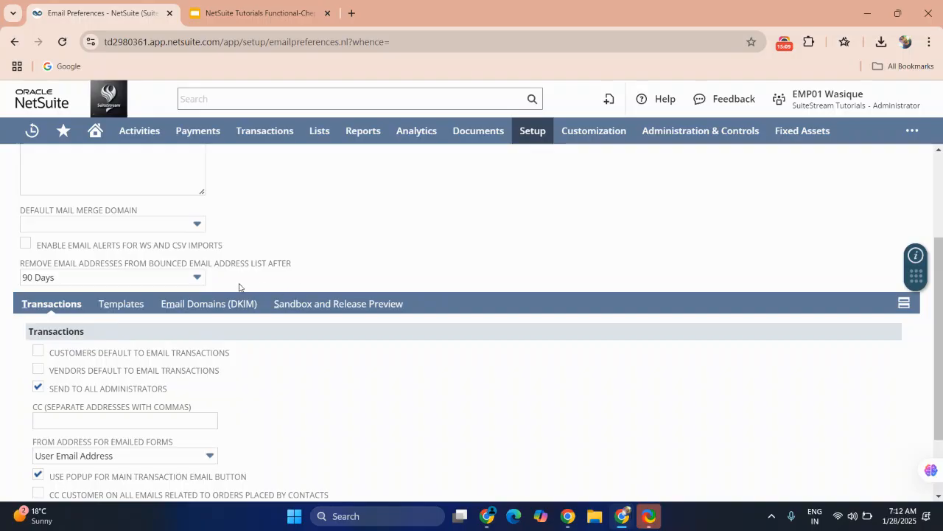
left_click(122, 280)
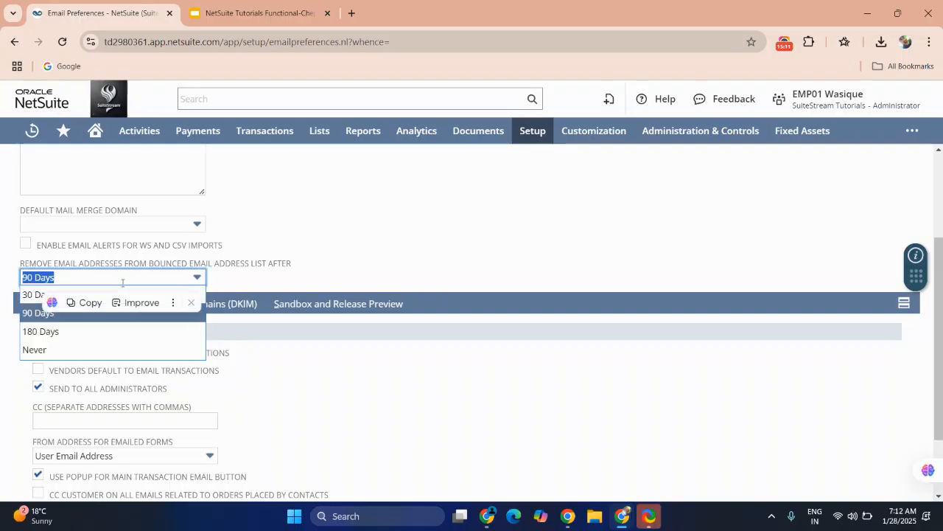
left_click(321, 266)
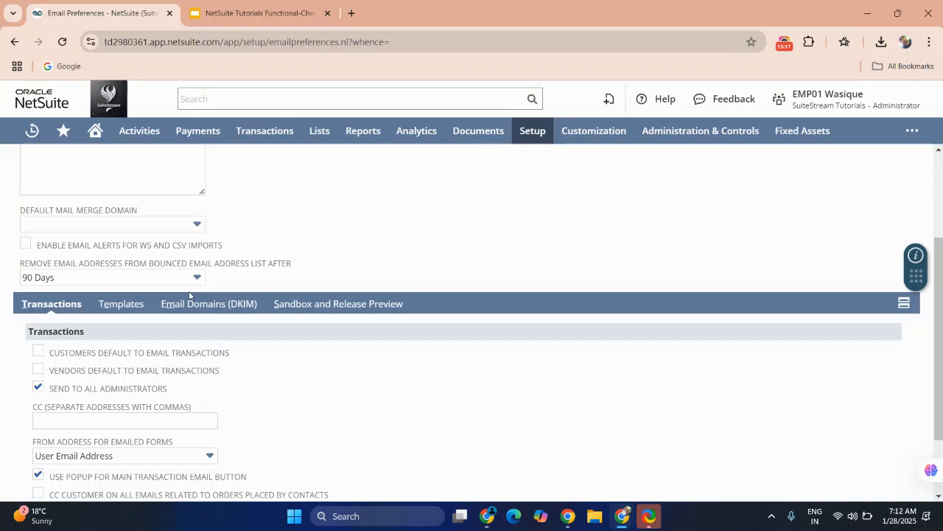
left_click(173, 278)
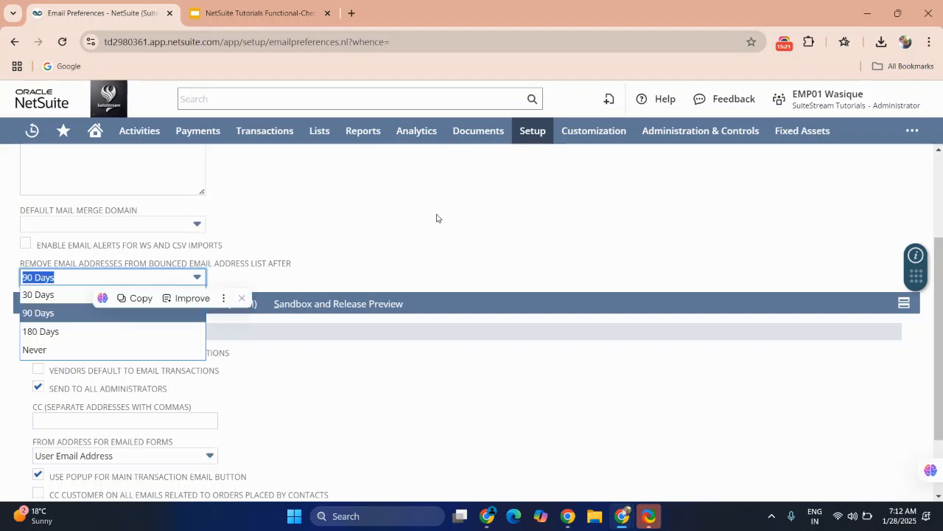
left_click(444, 297)
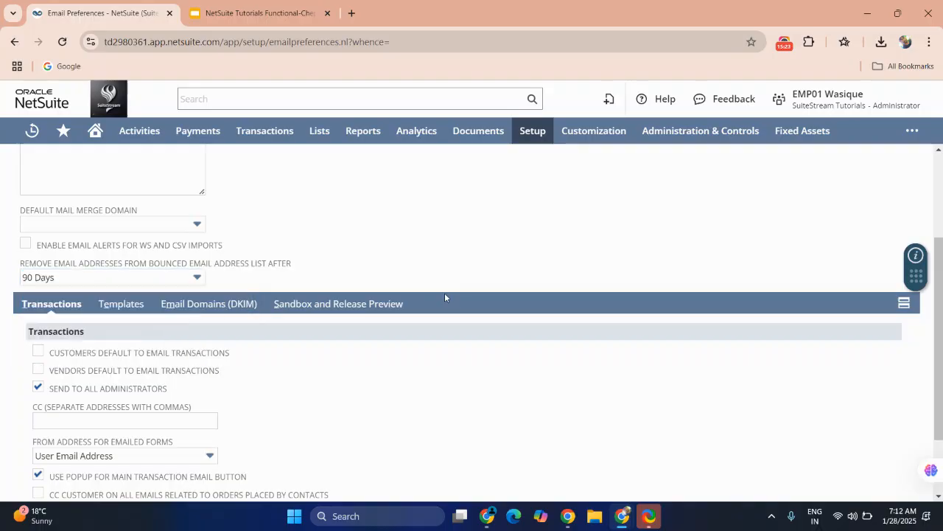
Read the field help for Send to All Administrators and browse the From Address for Emailed Forms options without choosing one.
scroll(444, 298, "down", 1)
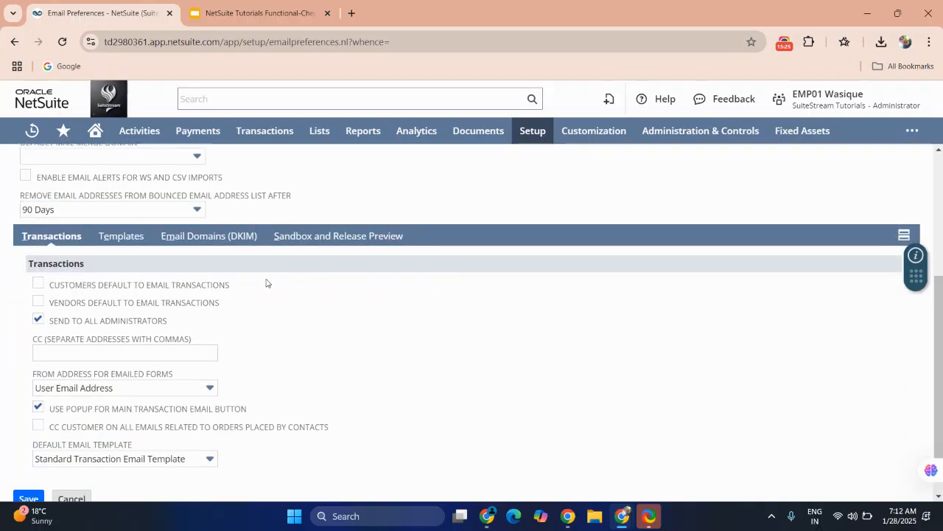
left_click(115, 321)
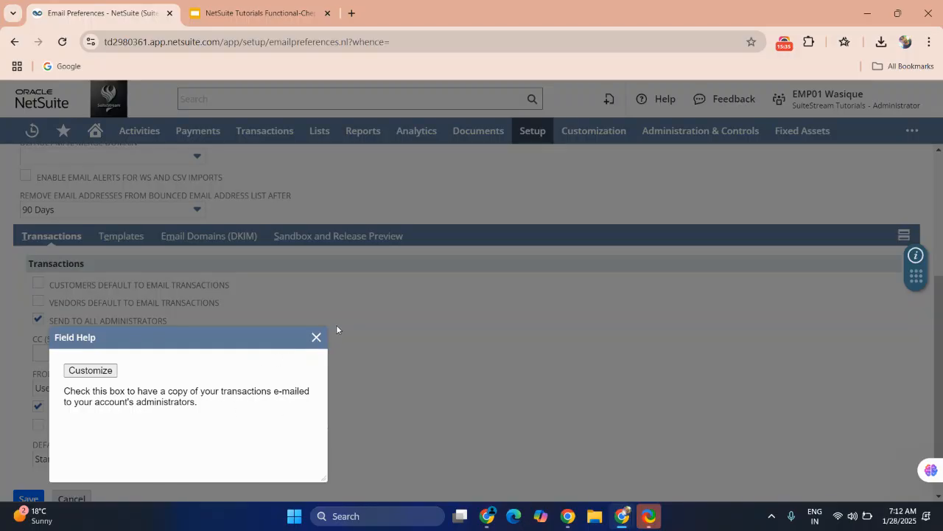
left_click(316, 338)
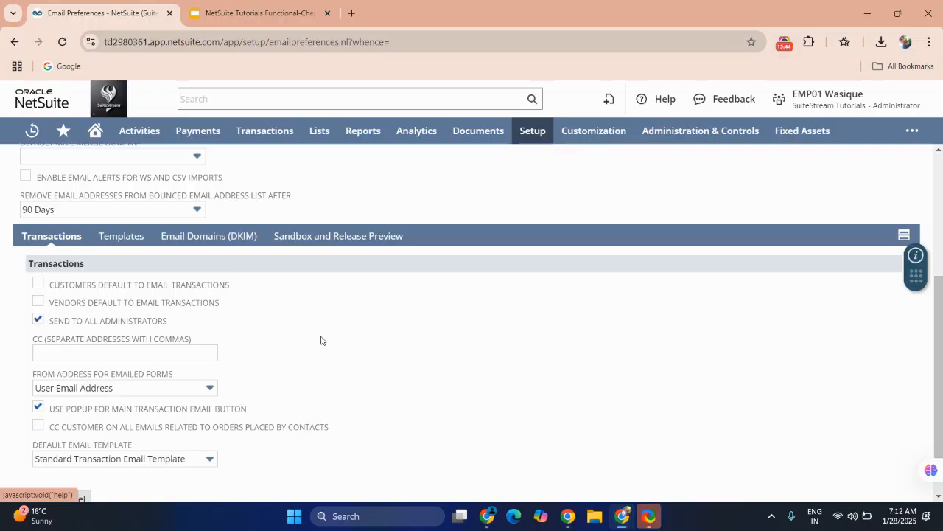
scroll(321, 341, "down", 1)
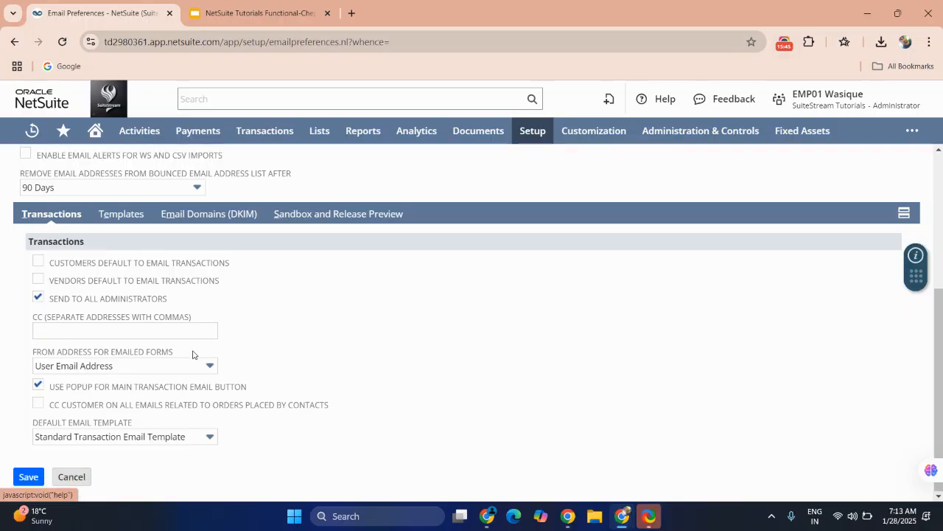
left_click(110, 369)
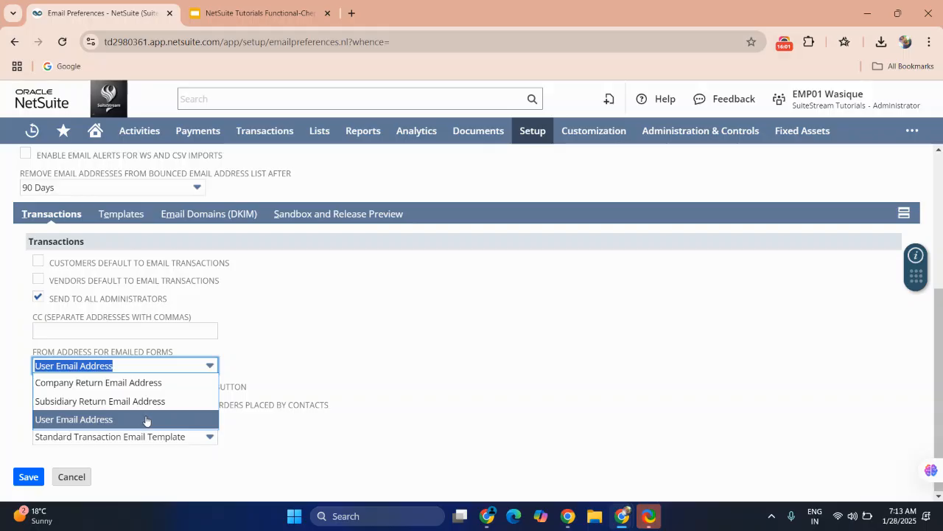
left_click(373, 369)
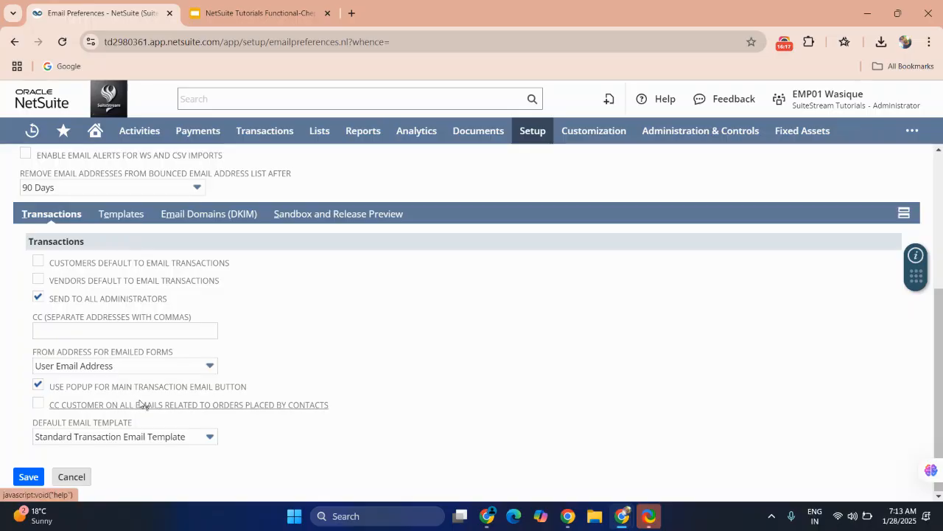
Read the full field help for Use Popup for Main Transaction Email Button and close it.
left_click(97, 387)
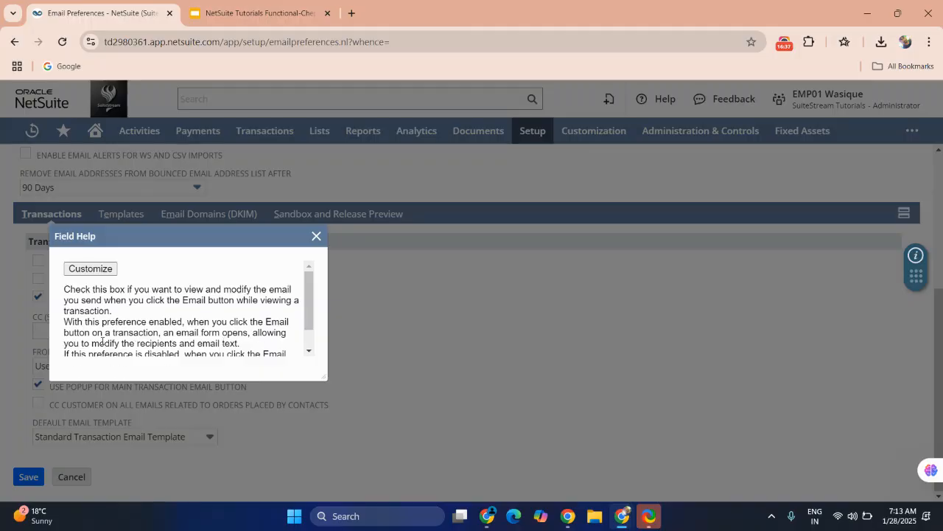
scroll(106, 341, "down", 1)
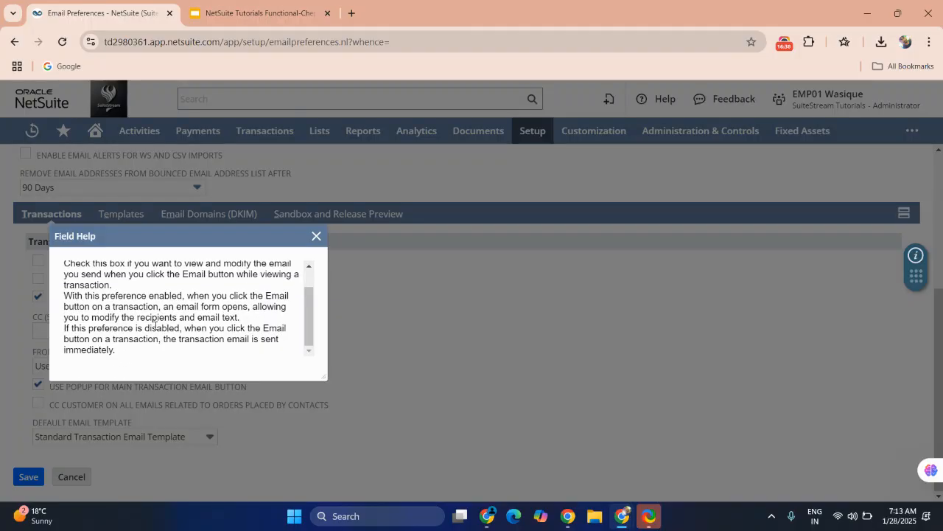
left_click(316, 236)
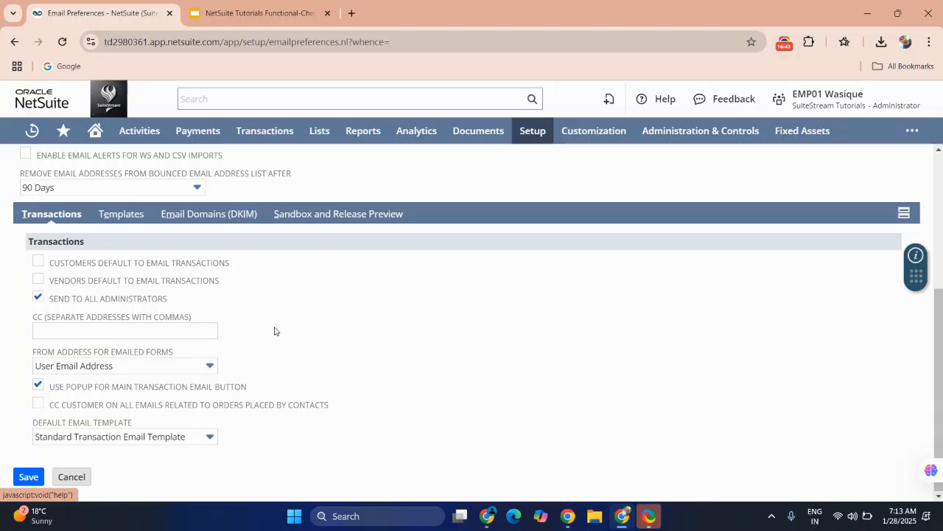
Open the most recently viewed invoice in a new browser tab and return to the Email Preferences.
mouse_move(31, 130)
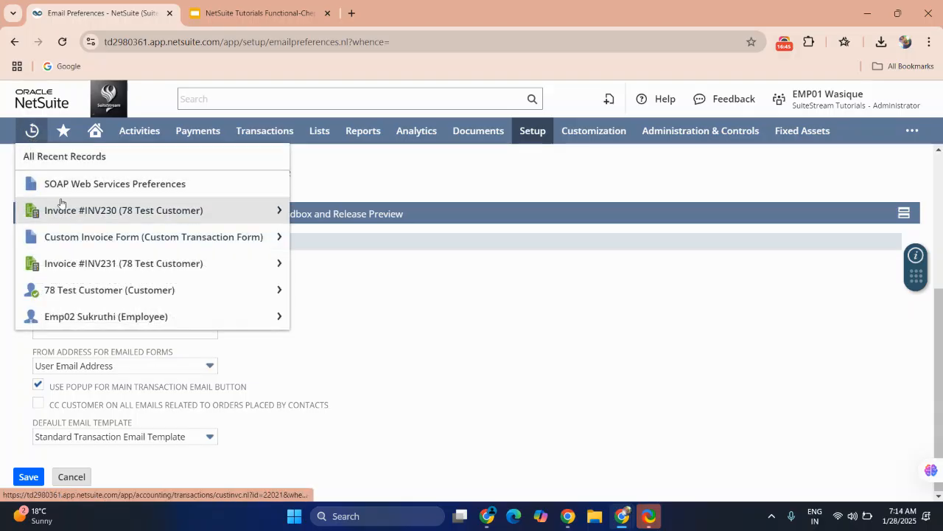
right_click(66, 212)
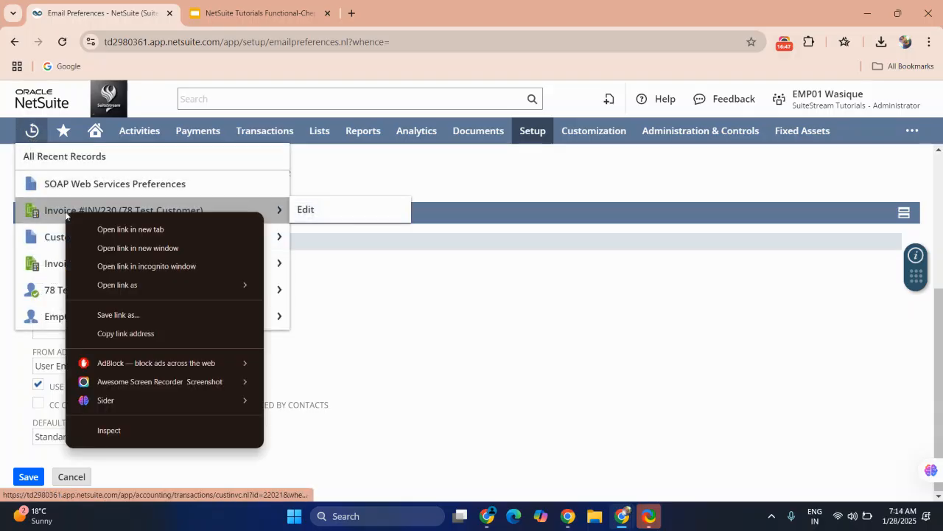
left_click(106, 230)
left_click(214, 12)
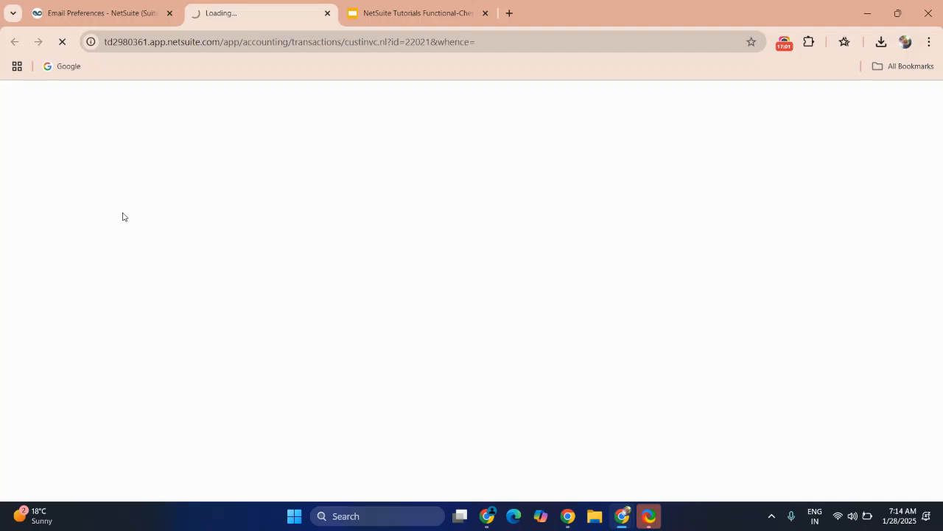
left_click(131, 12)
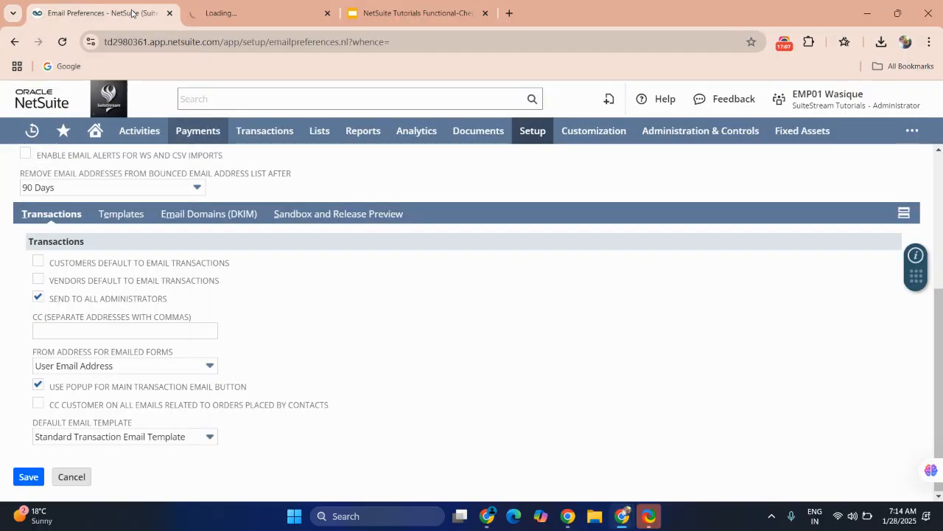
Show the email template preferences and check the Template Folder field's options without choosing another folder.
mouse_move(166, 213)
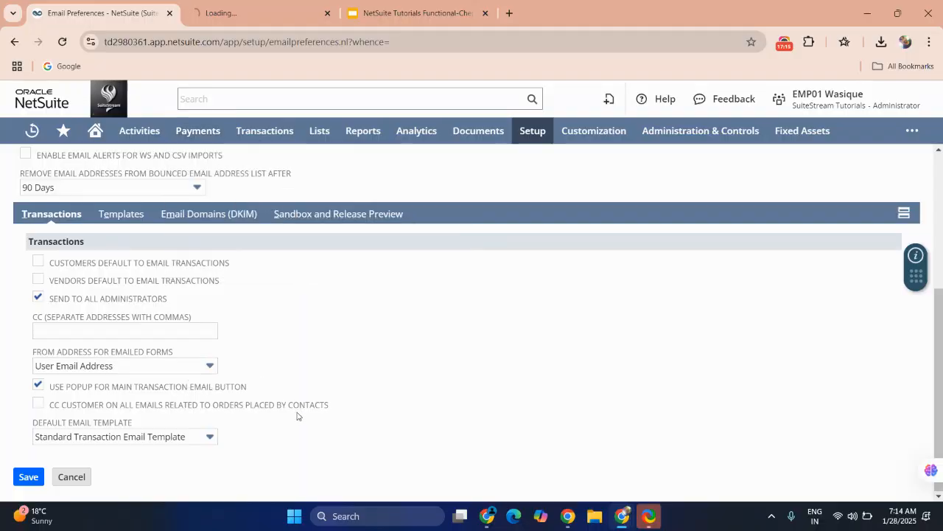
scroll(297, 416, "up", 1)
left_click(142, 304)
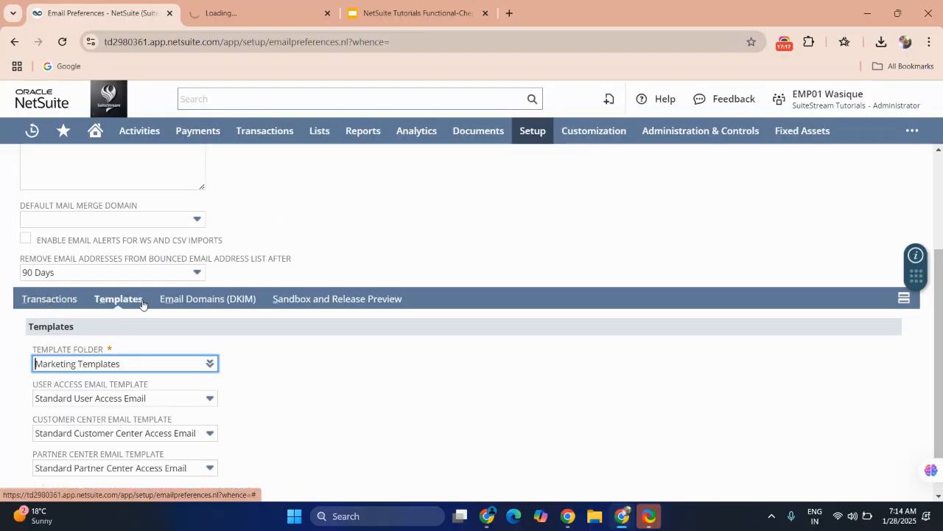
scroll(305, 362, "down", 1)
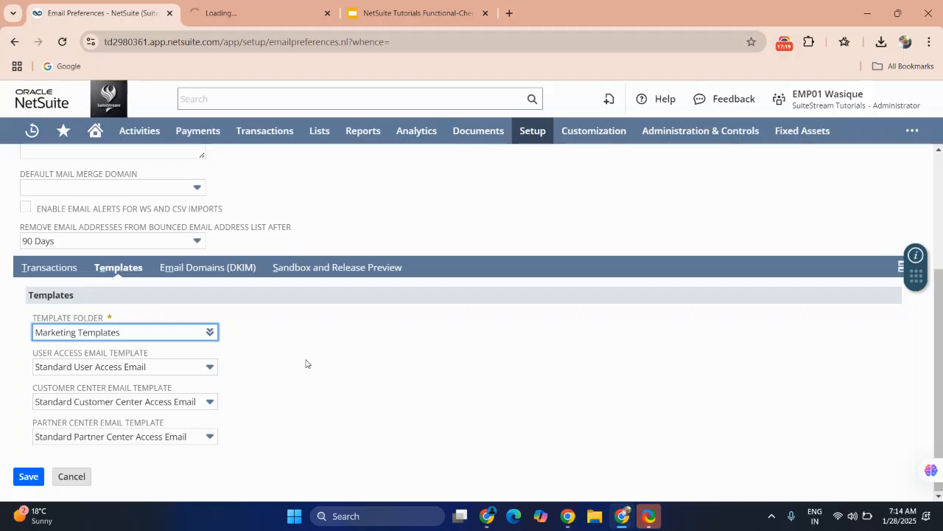
left_click(174, 337)
left_click(211, 331)
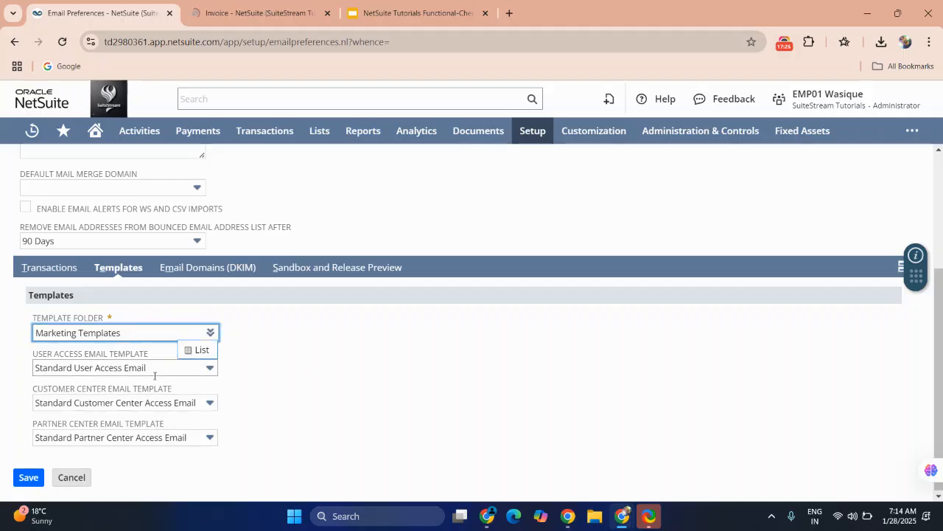
left_click(294, 417)
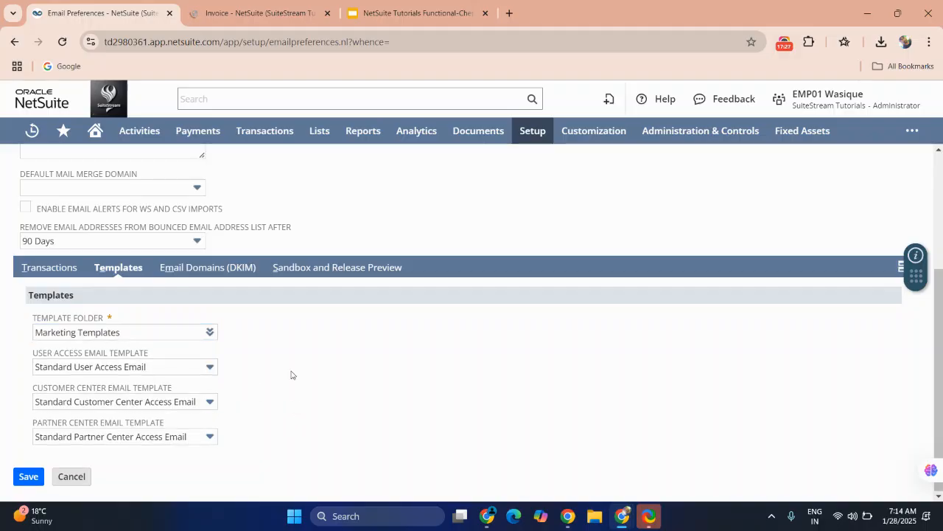
Review the Email Domains (DKIM) and Sandbox and Release Preview settings, and set Sandbox Options to Send Email To.
left_click(194, 268)
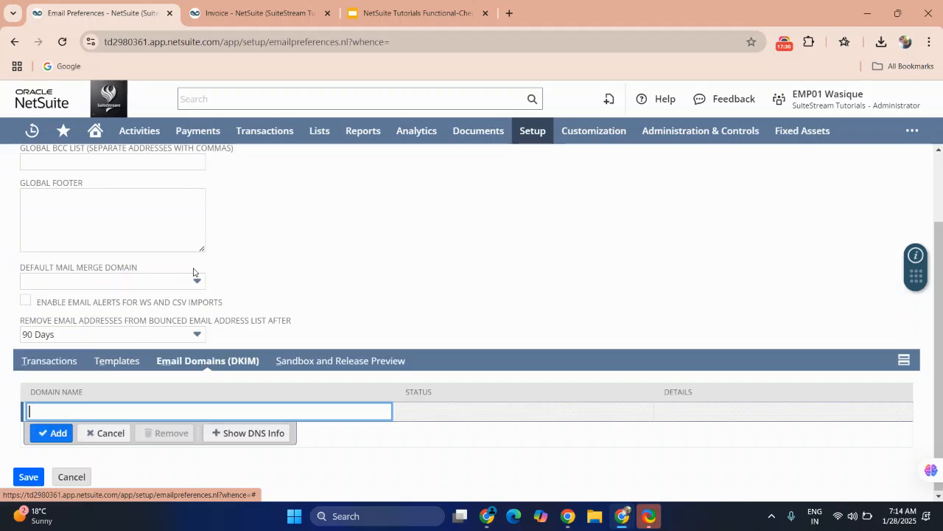
left_click(298, 365)
scroll(298, 369, "down", 1)
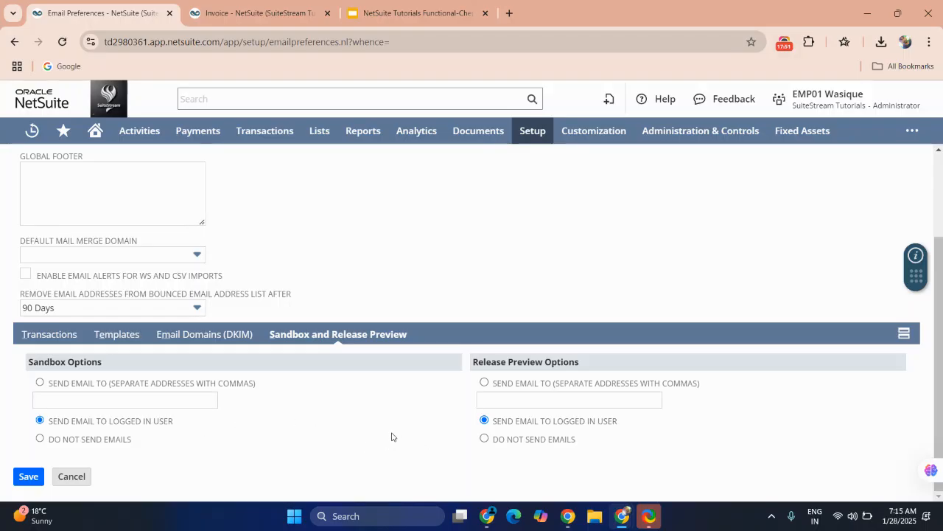
scroll(351, 435, "up", 1)
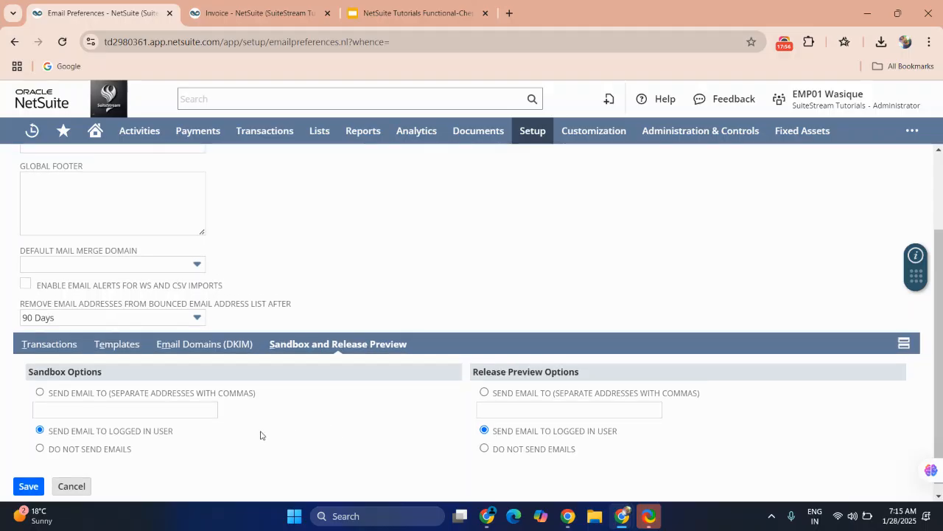
left_click(40, 394)
scroll(343, 414, "up", 3)
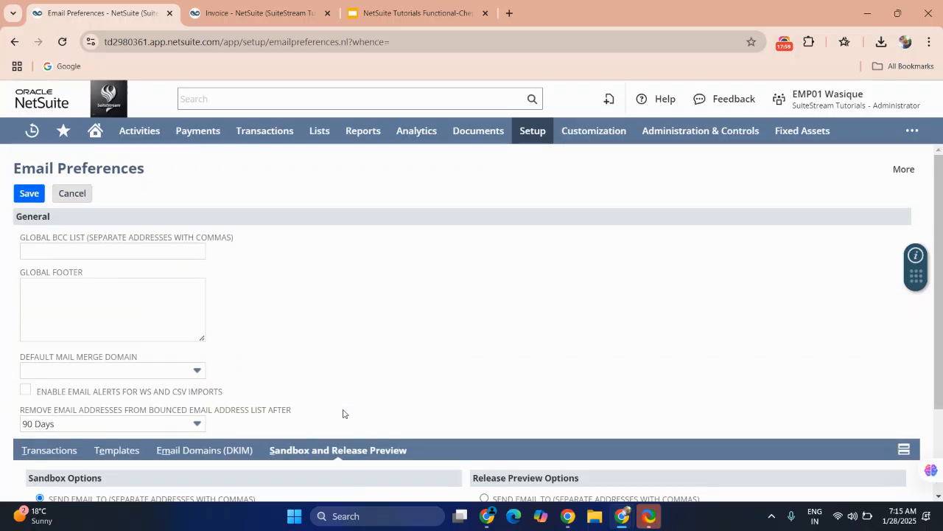
Open the email message form from the test customer's invoice, check the recipient's email address field, and close the form without sending.
left_click(262, 13)
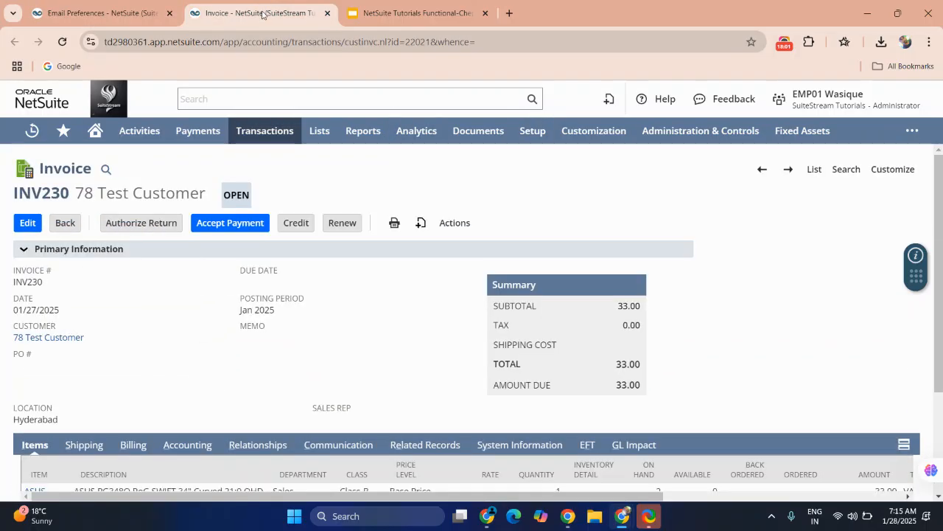
mouse_move(452, 234)
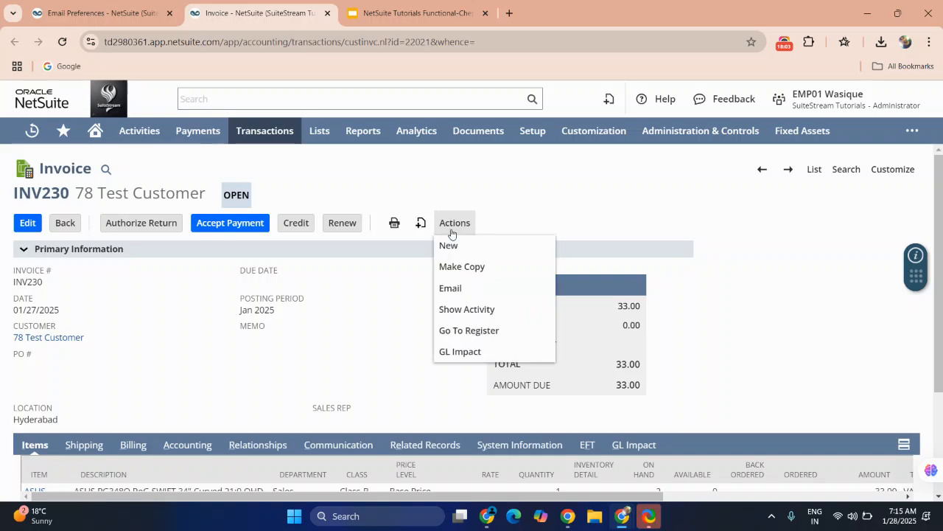
left_click(450, 288)
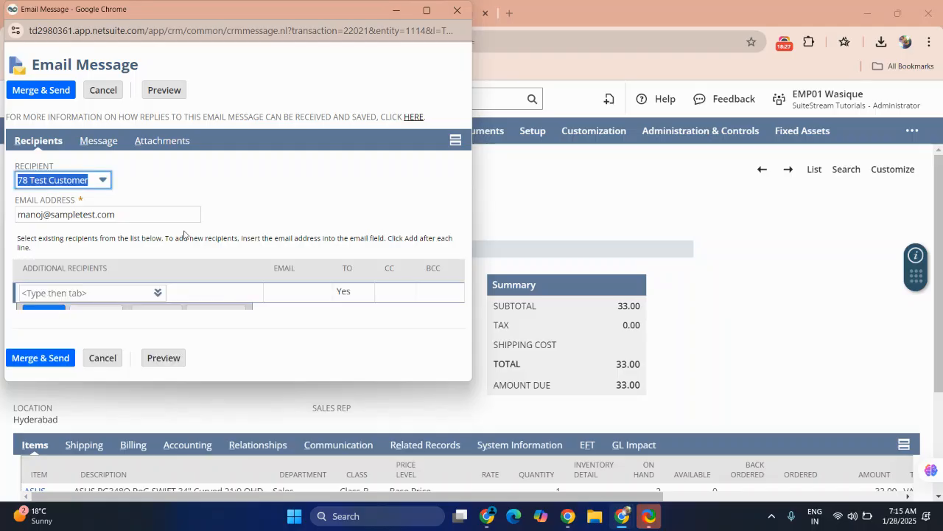
left_click(158, 214)
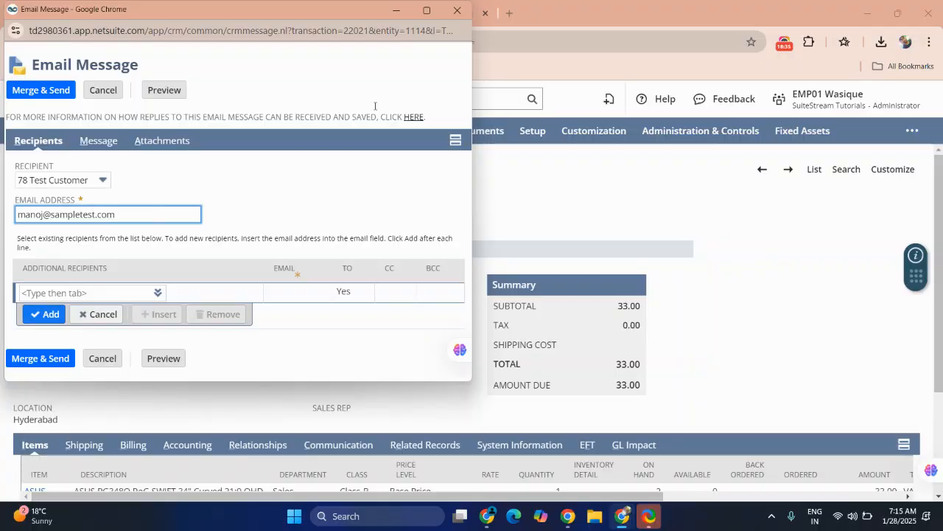
left_click(457, 13)
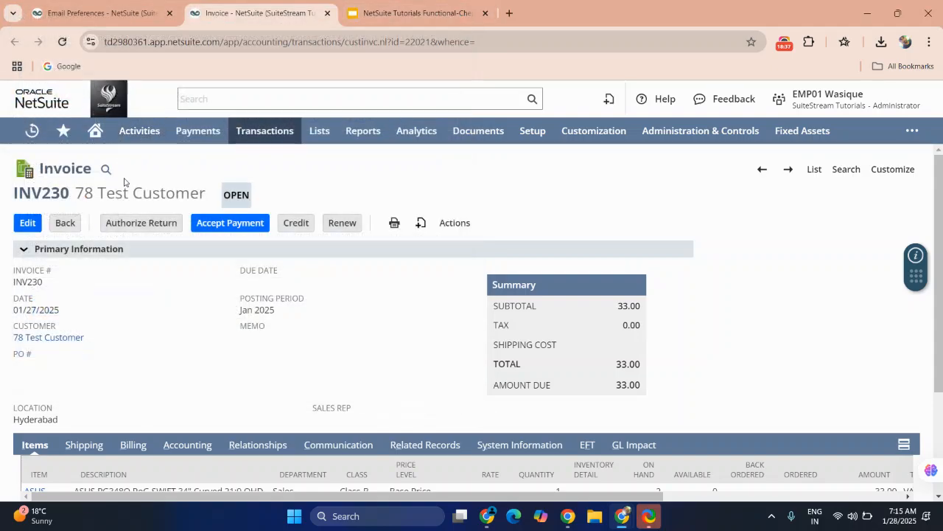
Switch to the Google Slides presentation, show the Content slide at the start, and return to the NetSuite invoice.
left_click(374, 18)
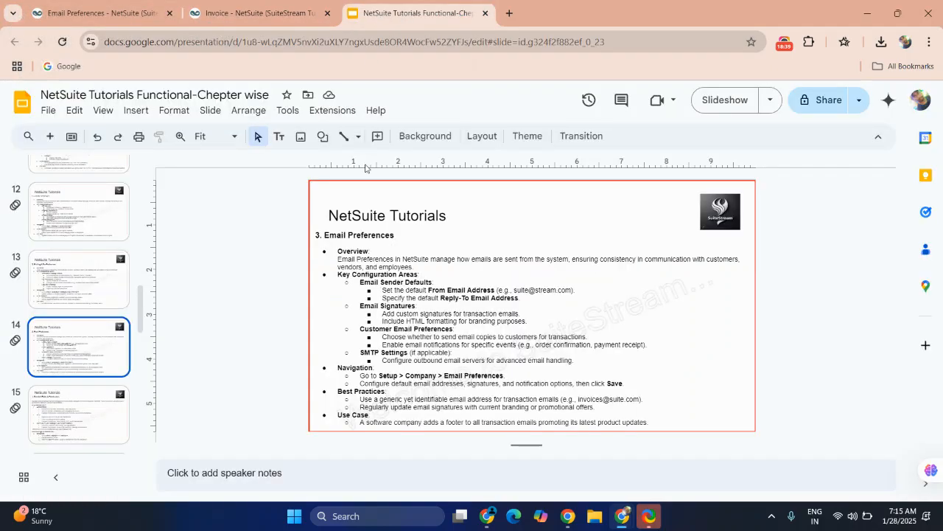
scroll(63, 178, "up", 10)
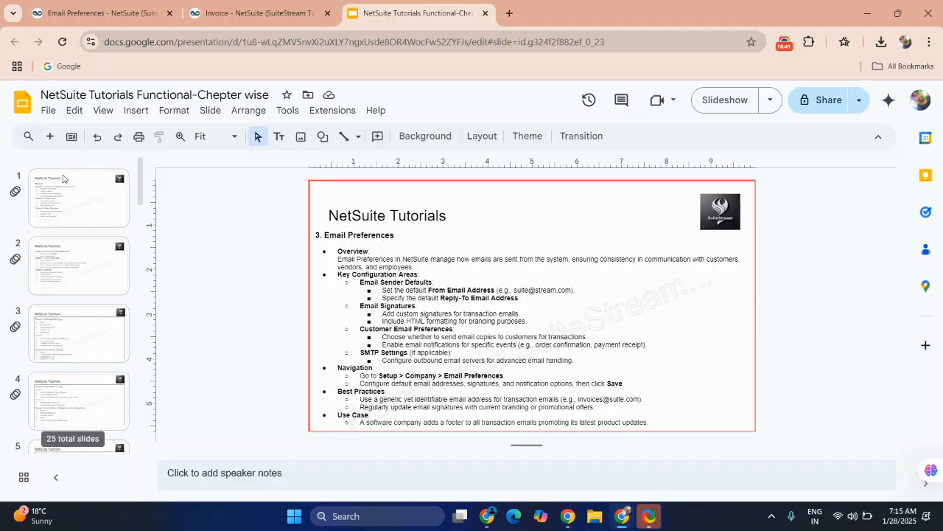
left_click(63, 178)
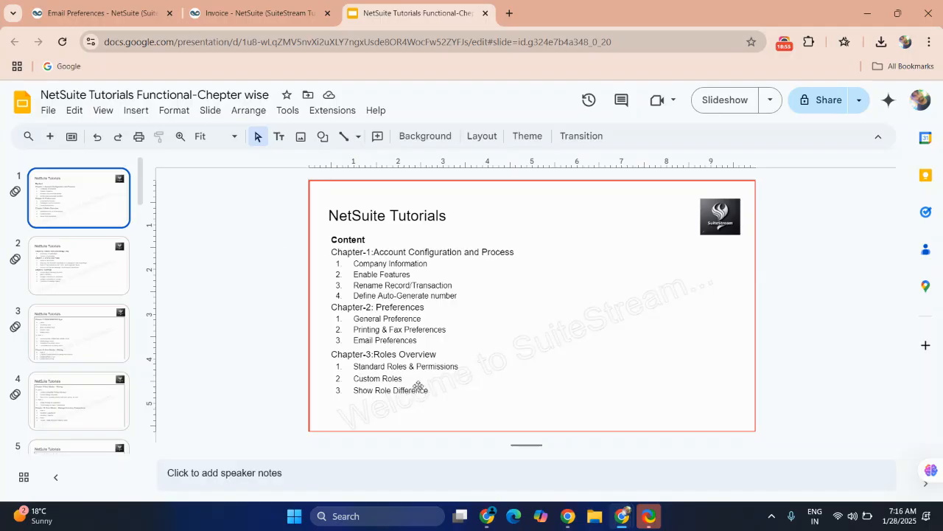
mouse_move(235, 23)
left_click(248, 15)
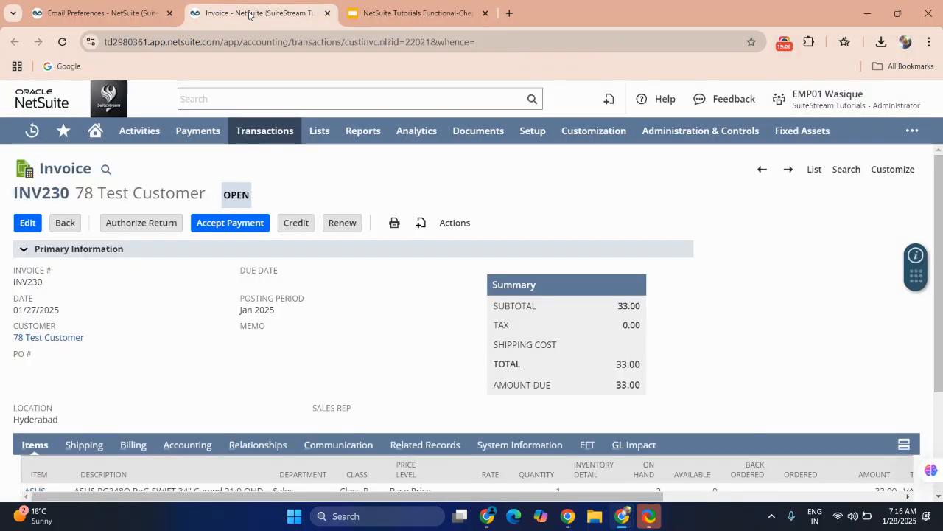